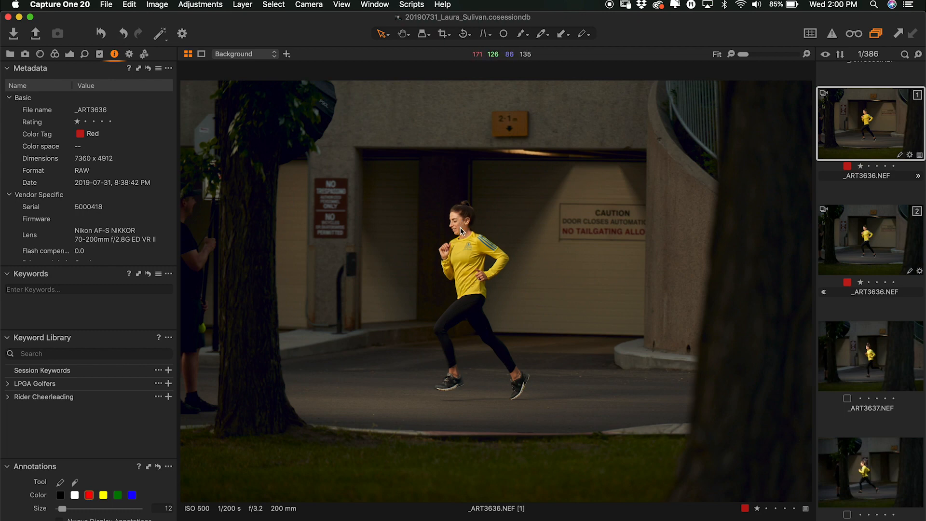
# Inspect the runner's face and shirt in _ART3636.NEF up close, and display _ART3637.NEF for comparison.
pyautogui.scroll(5, 453, 231)
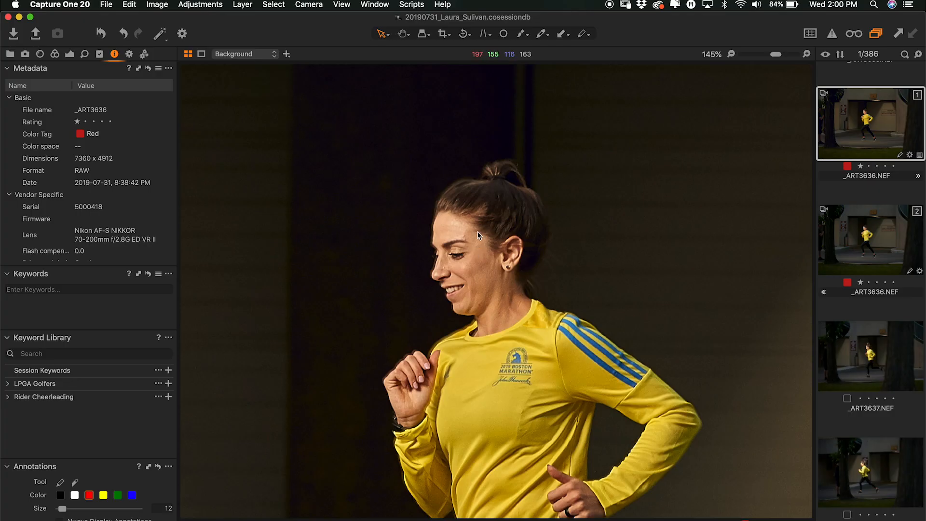
pyautogui.scroll(-5, 498, 216)
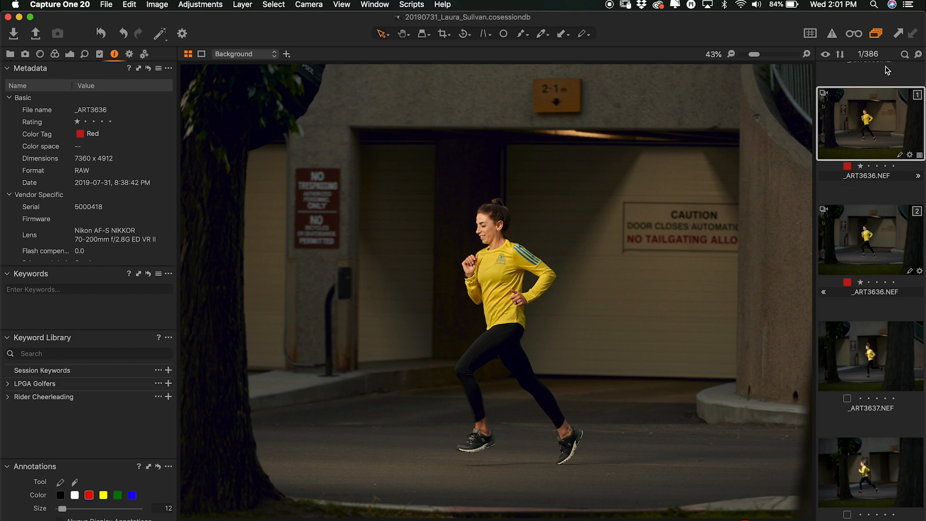
pyautogui.click(864, 352)
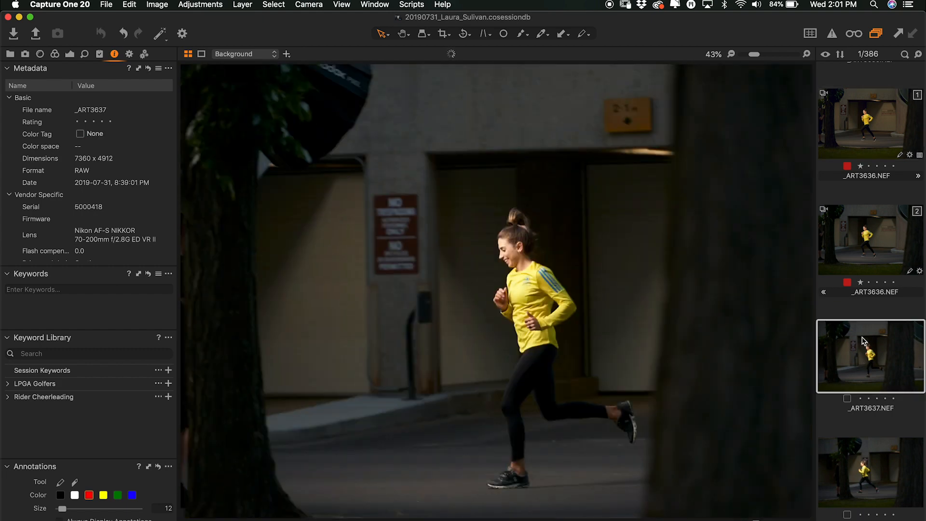
# Find the red-tagged _ART3640.NEF among the session thumbnails, open it large, and inspect the runner up close.
pyautogui.press('super+alt+v')
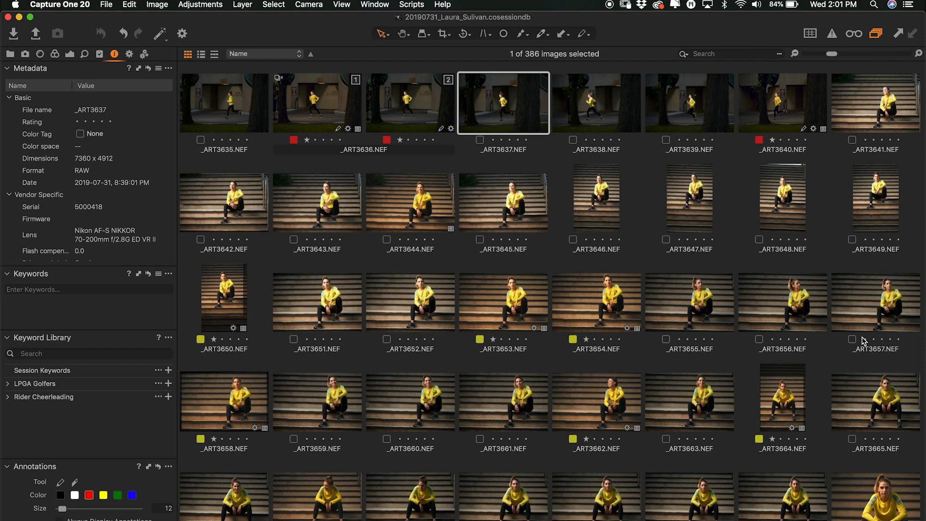
pyautogui.scroll(5, 767, 290)
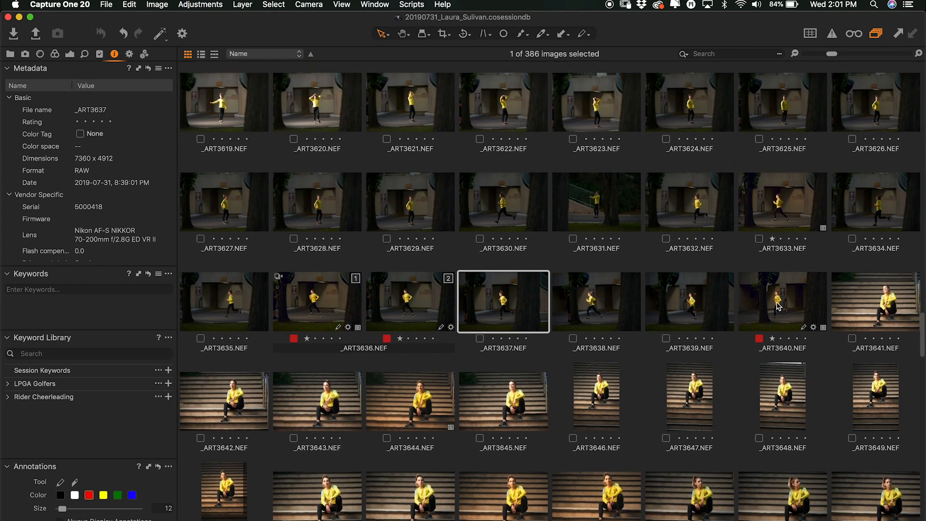
pyautogui.click(777, 306)
pyautogui.press('super+alt+v')
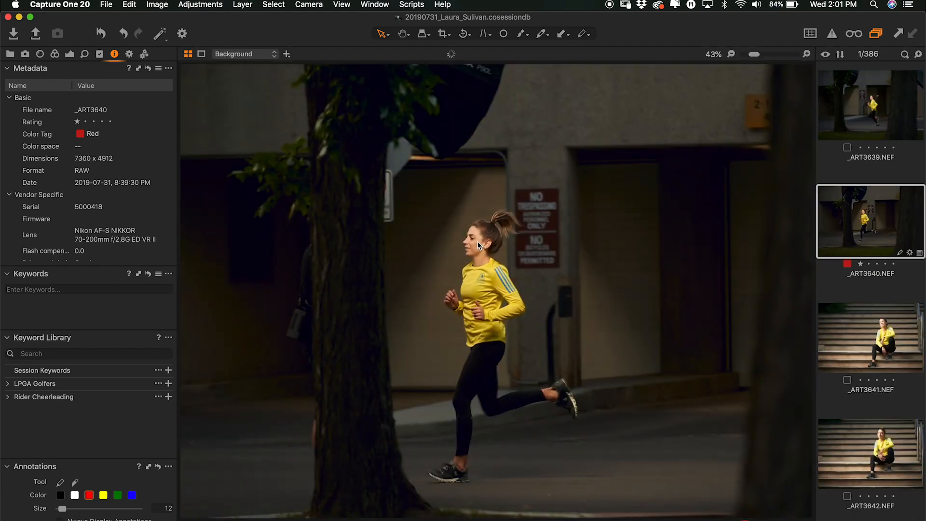
pyautogui.scroll(5, 477, 241)
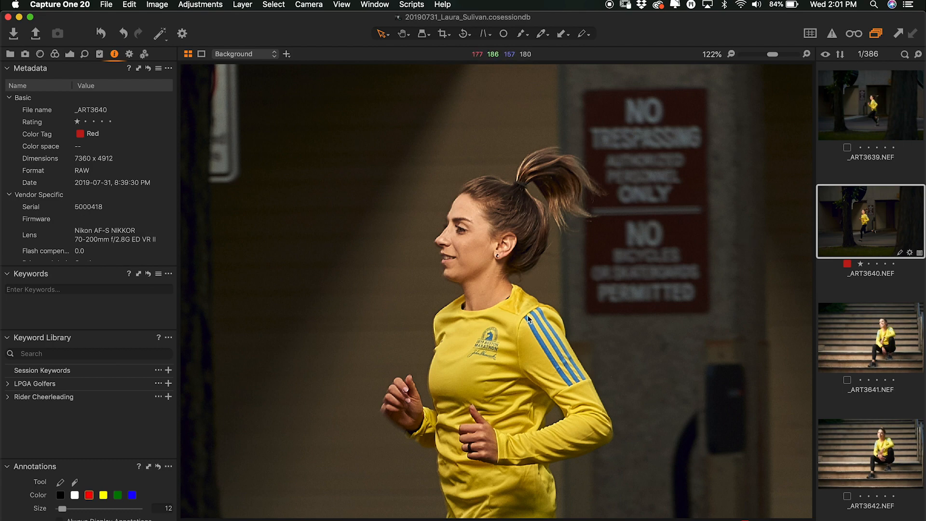
pyautogui.scroll(-5, 529, 317)
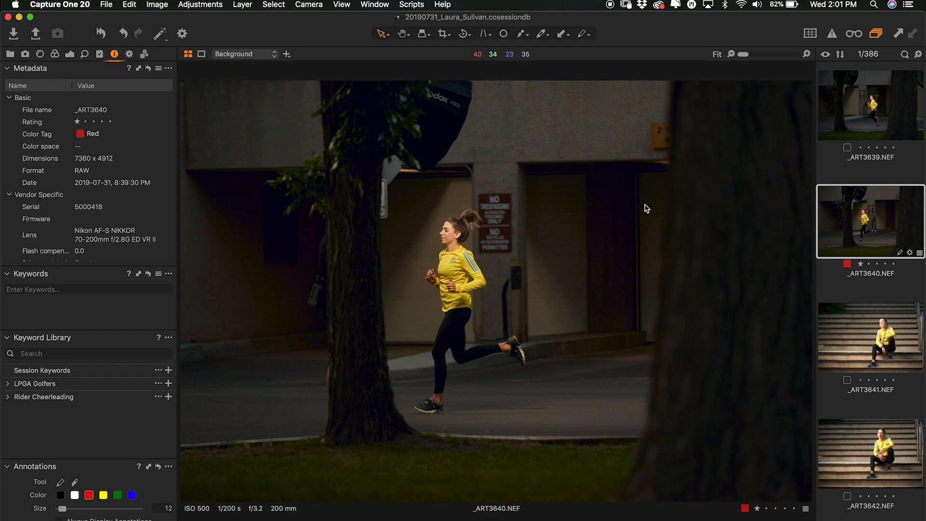
# Show the first variant of _ART3636.NEF together with _ART3640.NEF to compare their retouching annotations.
pyautogui.scroll(4, 873, 160)
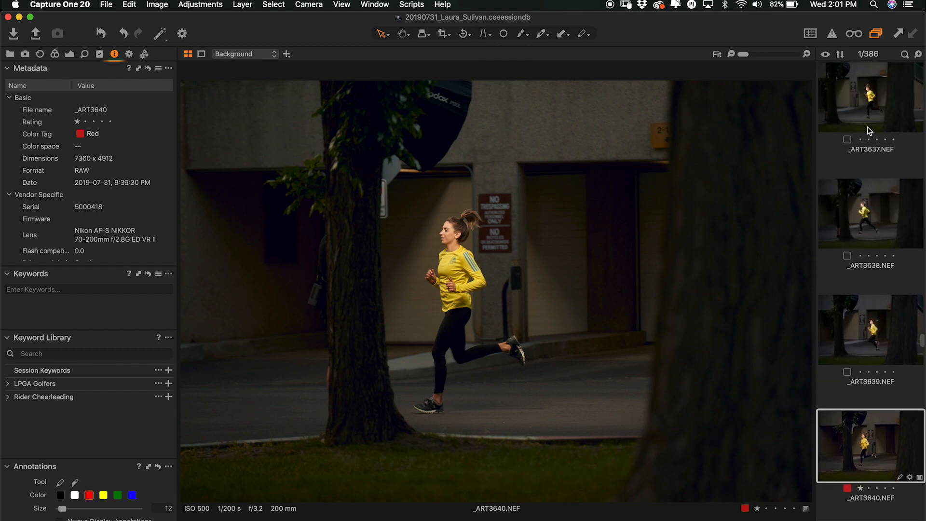
pyautogui.scroll(5, 870, 129)
pyautogui.keyDown('super'); pyautogui.click(870, 79); pyautogui.keyUp('super')
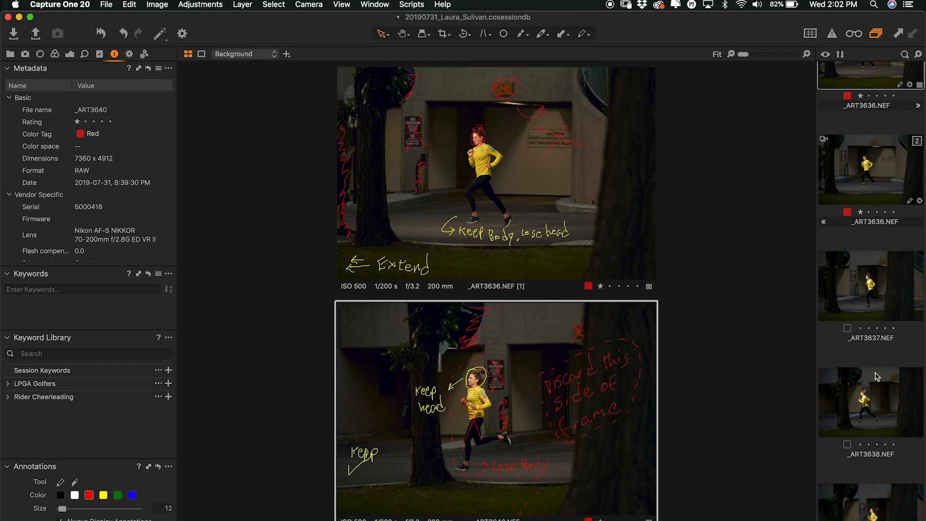
pyautogui.scroll(-5, 877, 376)
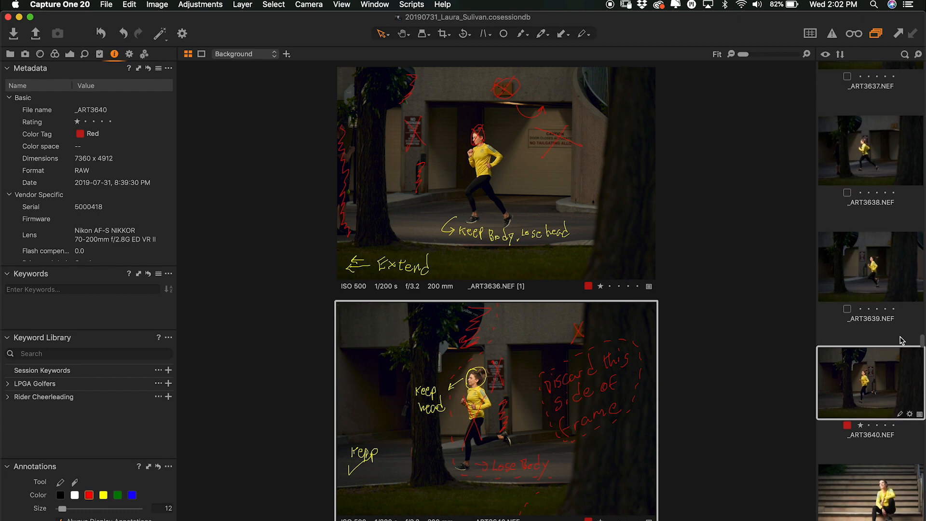
# View the annotated _ART3640.NEF on its own, and select the second variant of _ART3636.NEF.
pyautogui.click(898, 354)
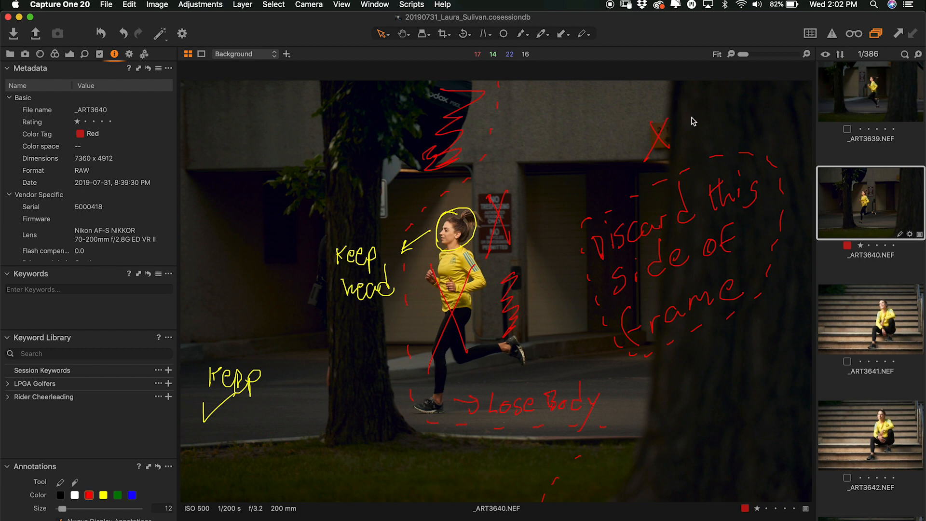
pyautogui.scroll(5, 863, 125)
pyautogui.scroll(3, 863, 126)
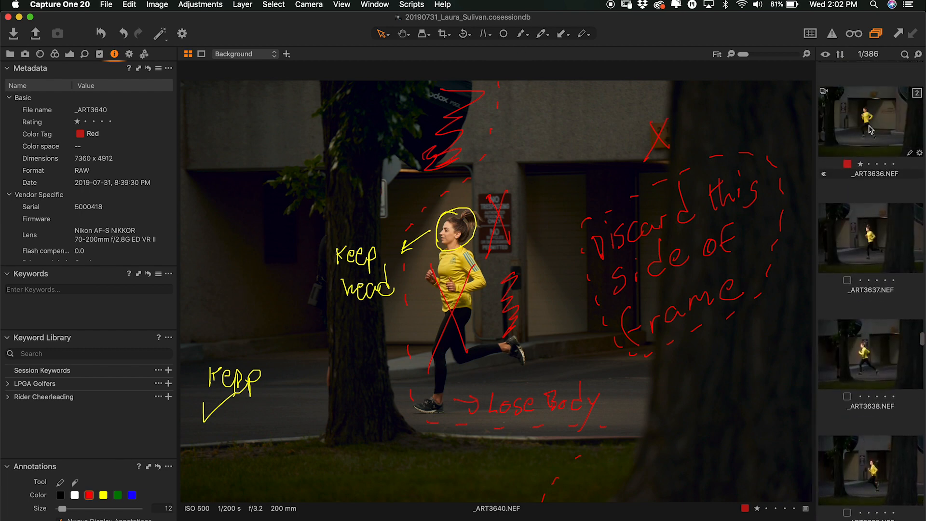
pyautogui.click(868, 126)
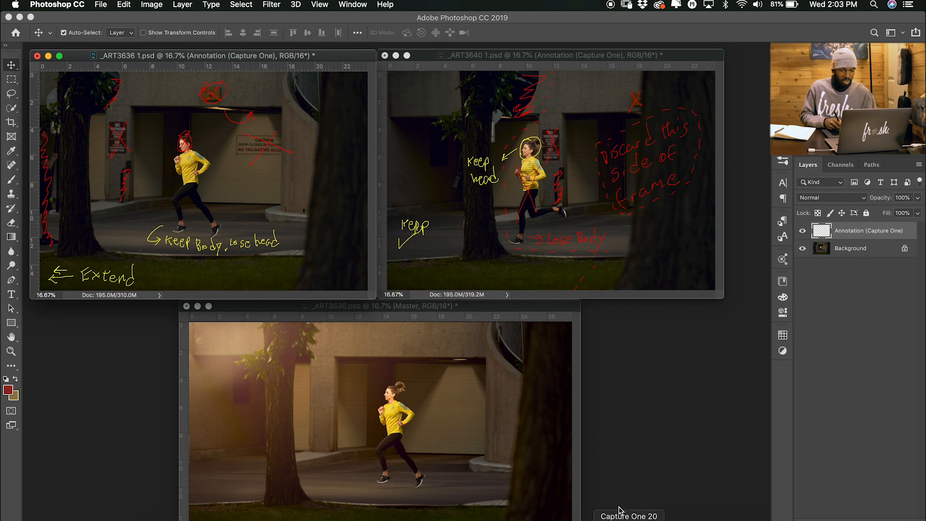
# In Photoshop, compare _ART3636 1.psd with and without its Annotation (Capture One) layer, leaving the layer visible.
pyautogui.click(277, 175)
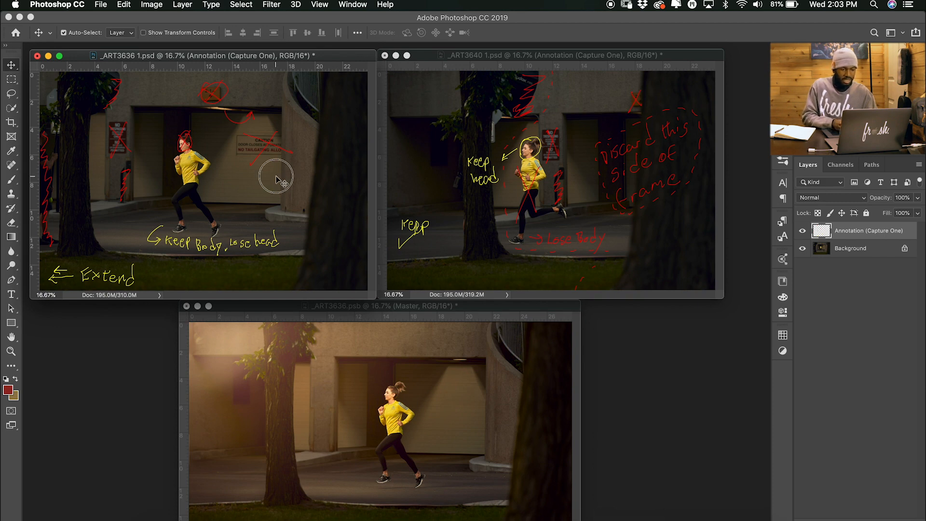
pyautogui.click(851, 234)
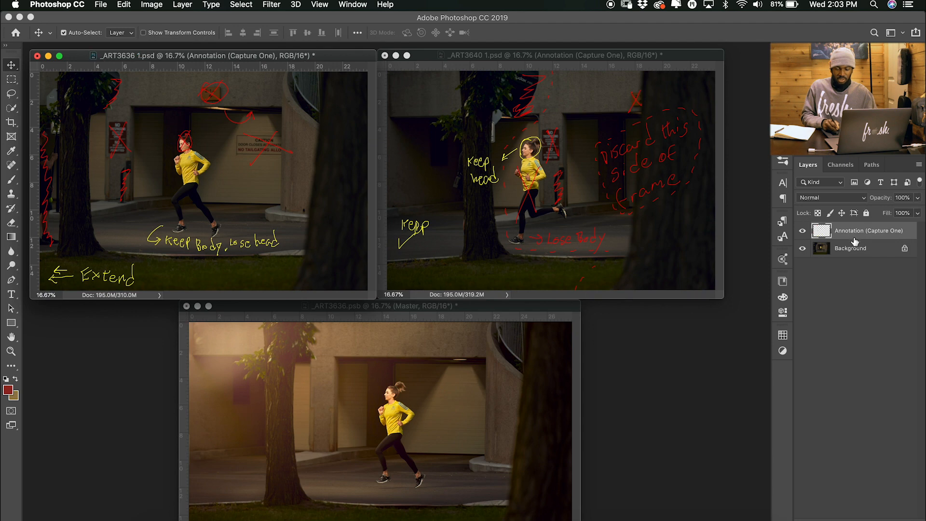
pyautogui.click(803, 233)
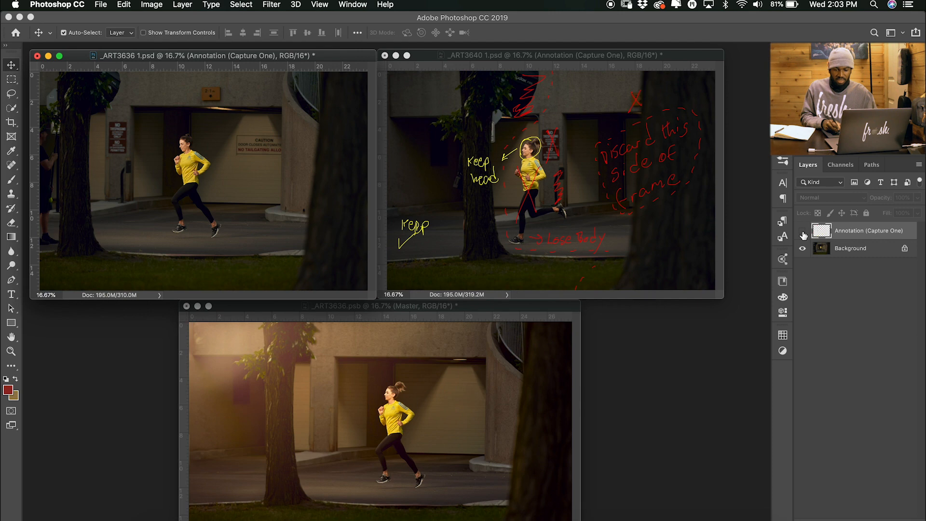
pyautogui.click(802, 235)
pyautogui.click(803, 235)
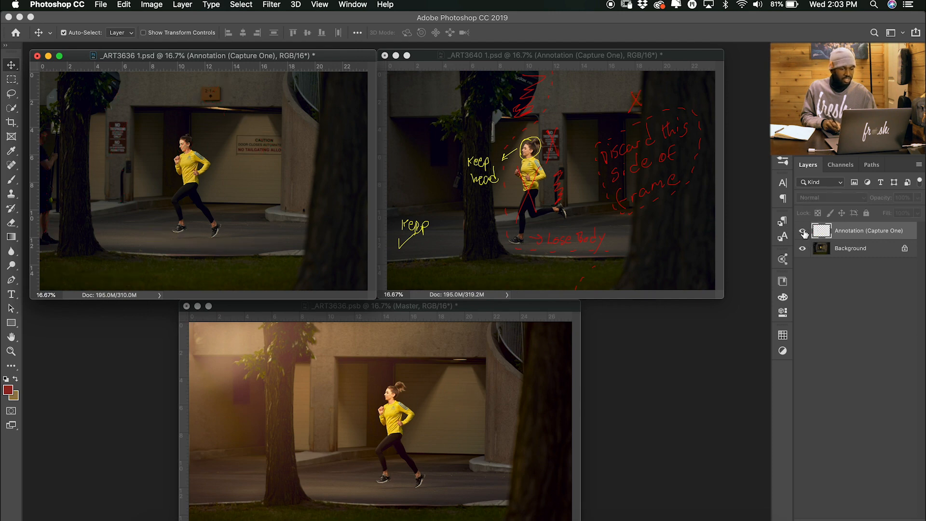
pyautogui.click(803, 234)
pyautogui.click(803, 233)
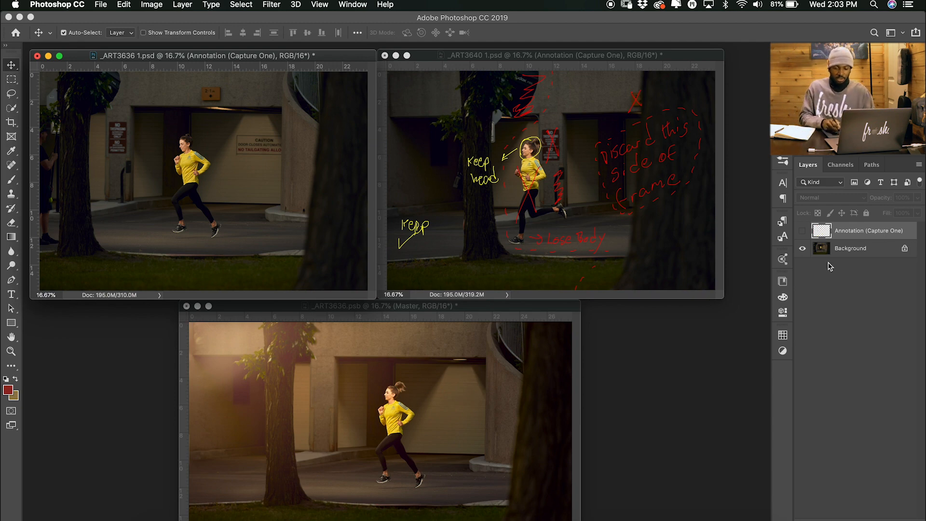
pyautogui.click(802, 233)
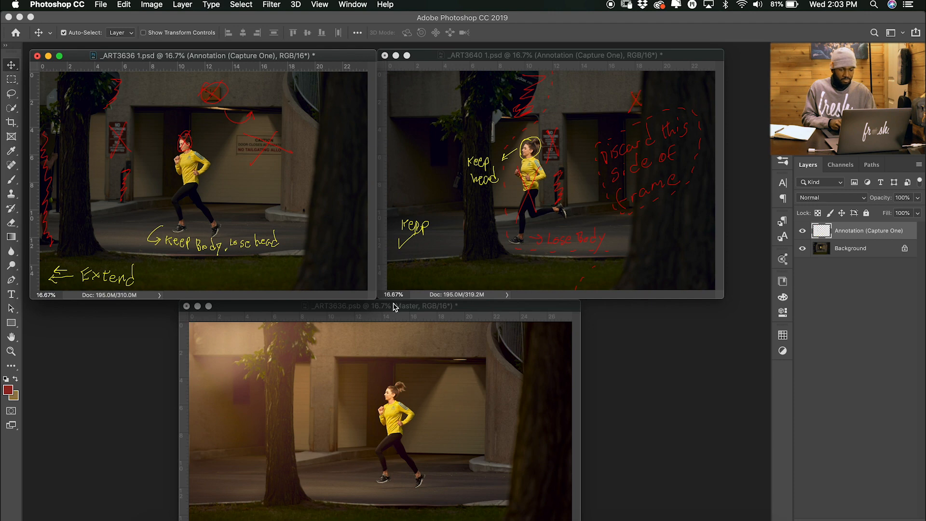
# Bring the finished composite _ART3636.psb forward, dock its window as a tab, and fit the image to the screen.
pyautogui.click(391, 308)
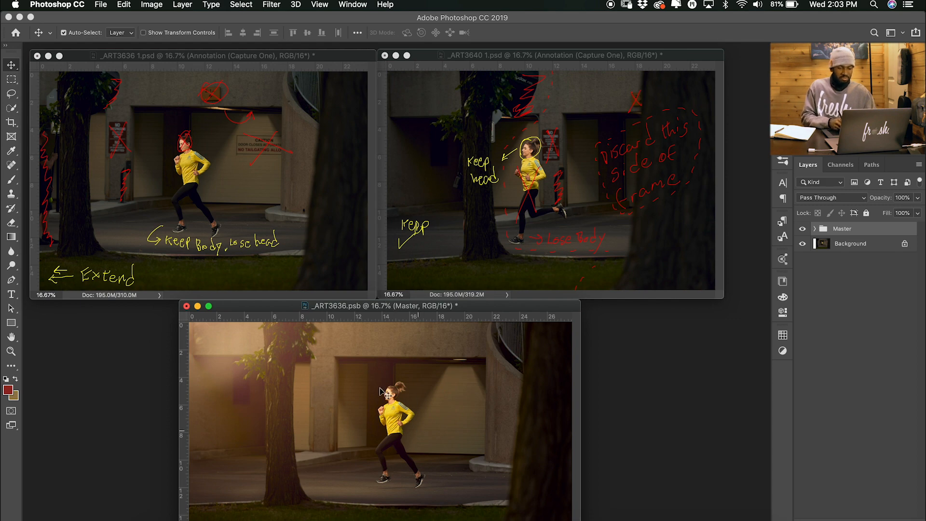
pyautogui.moveTo(388, 305); pyautogui.dragTo(340, 54)
pyautogui.press('super+0')
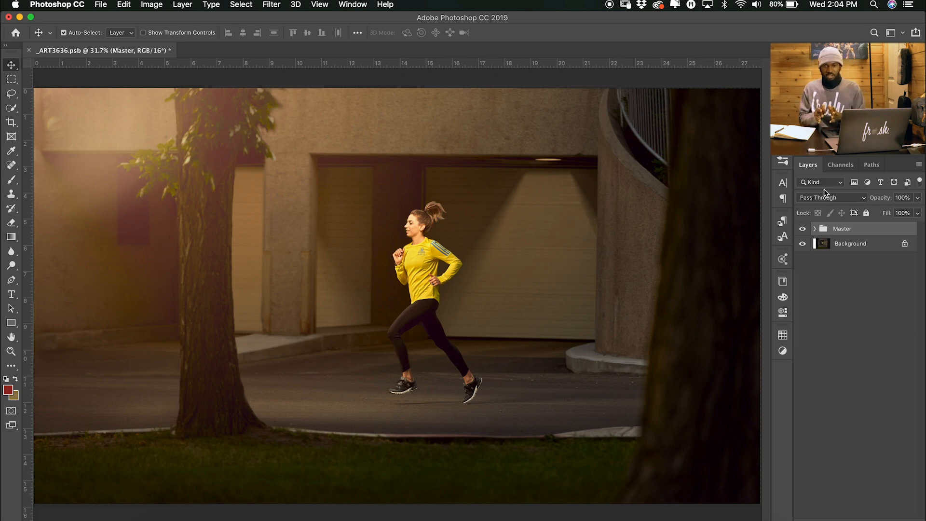
# Expand the Master group and compare the composite with the original by toggling the group's visibility, leaving it shown.
pyautogui.click(814, 229)
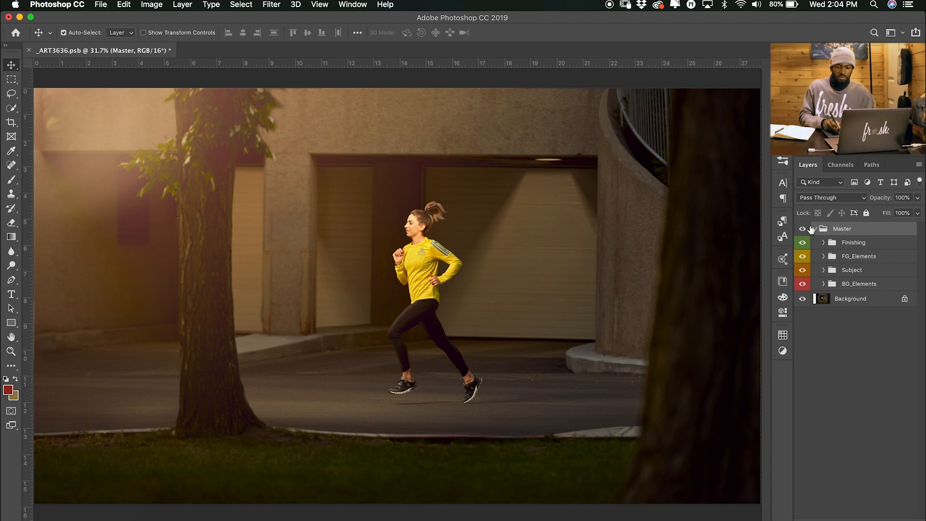
pyautogui.click(803, 229)
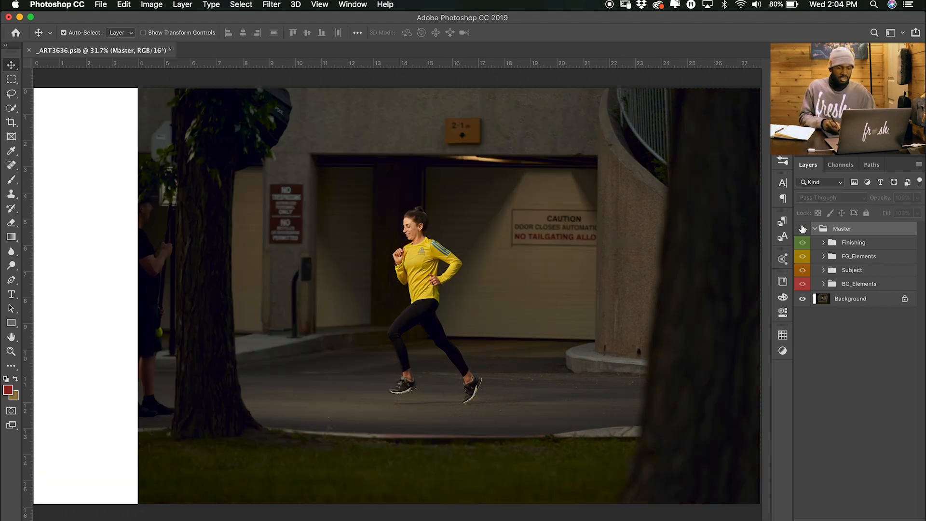
pyautogui.click(802, 231)
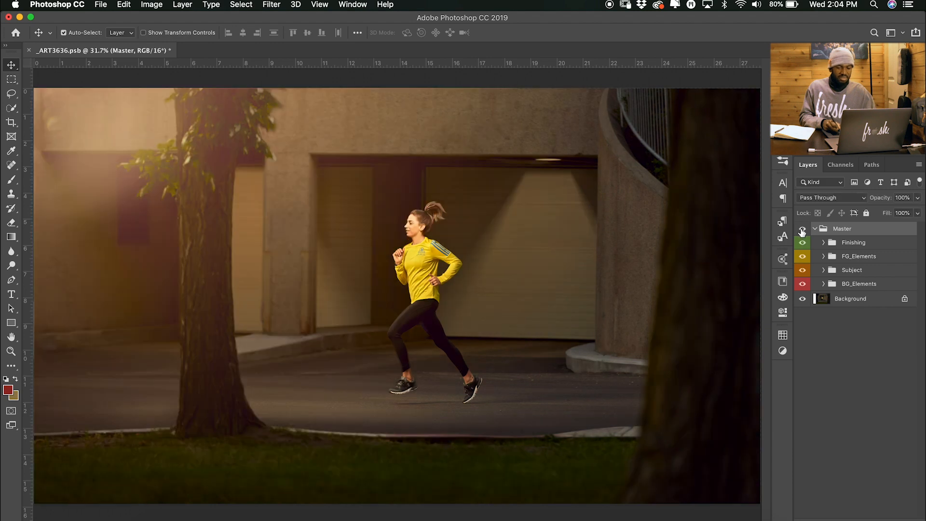
pyautogui.click(802, 231)
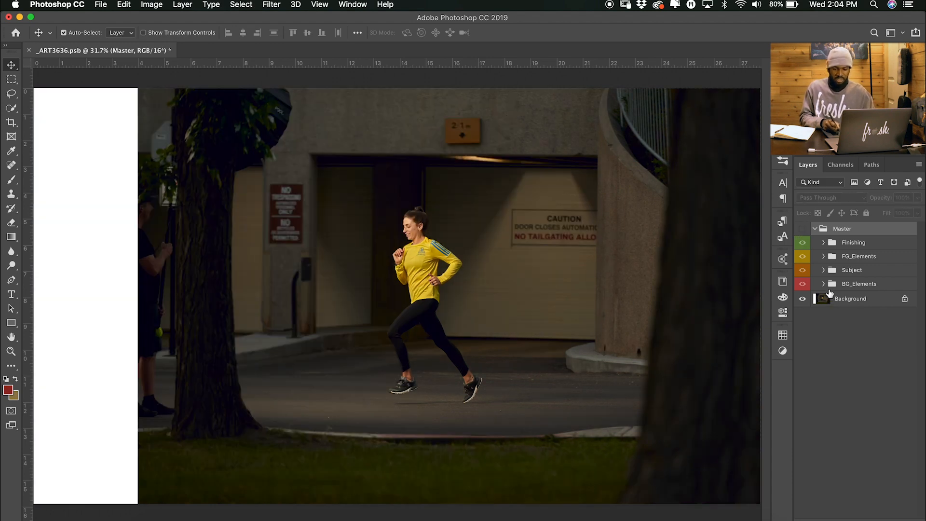
pyautogui.click(803, 229)
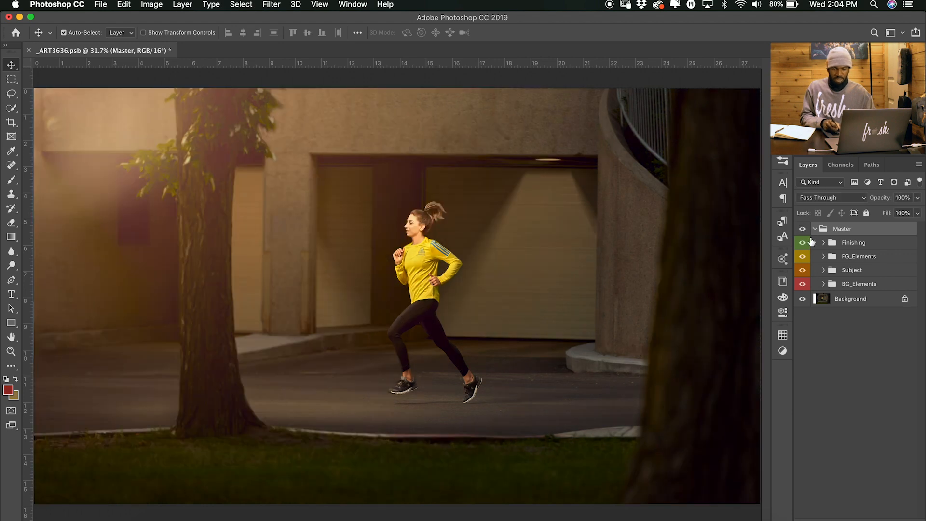
# Expand the BG_Elements group and hide all its layers along with the Finishing, FG_Elements and Subject groups.
pyautogui.click(823, 283)
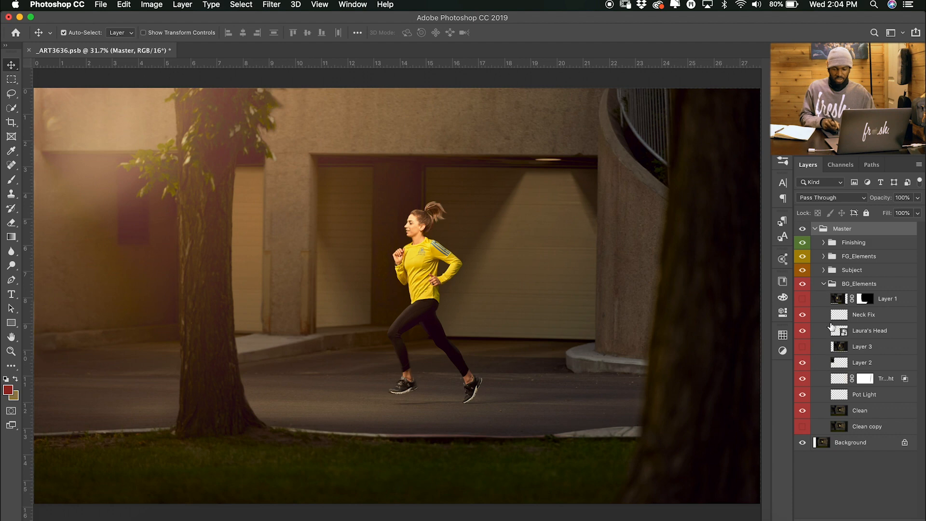
pyautogui.keyDown('alt'); pyautogui.click(804, 410); pyautogui.keyUp('alt')
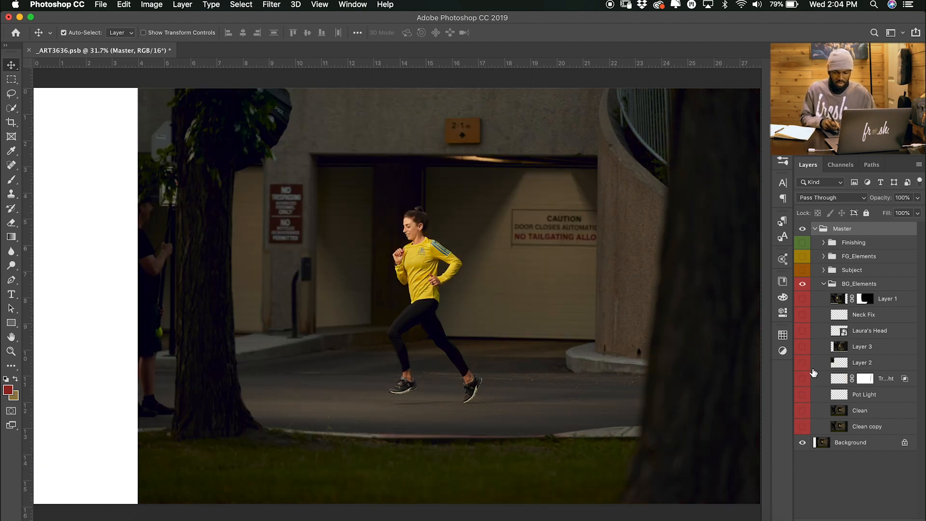
# Compare the runner with and without the replacement head layer, leaving it visible, and show the Clean layer.
pyautogui.click(802, 333)
pyautogui.click(803, 333)
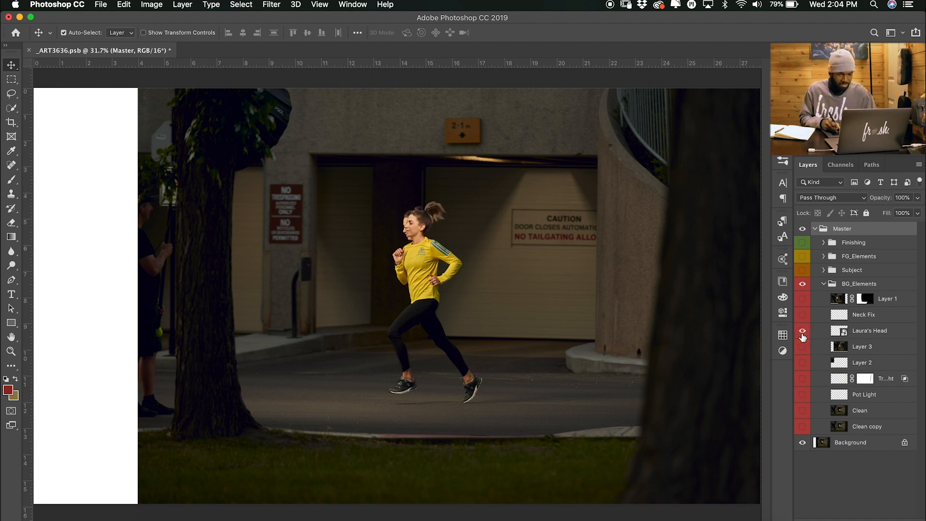
pyautogui.click(802, 333)
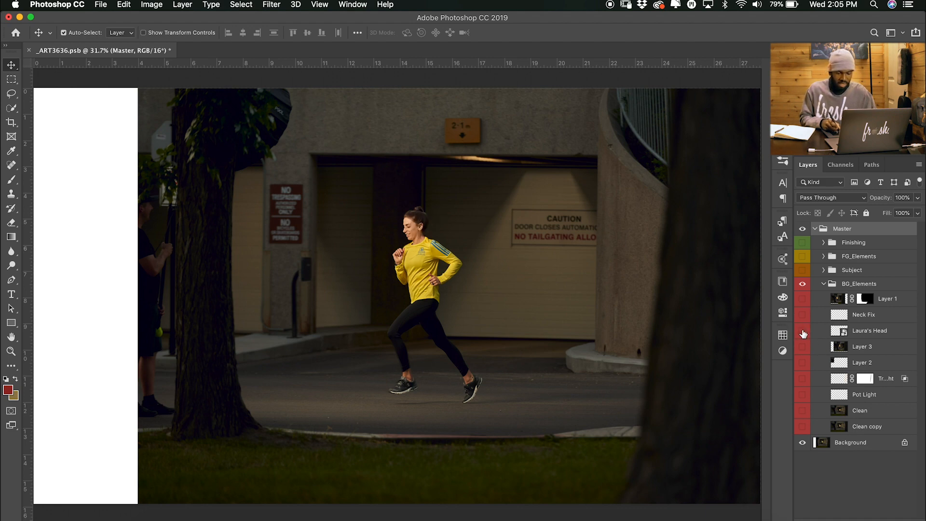
pyautogui.click(803, 333)
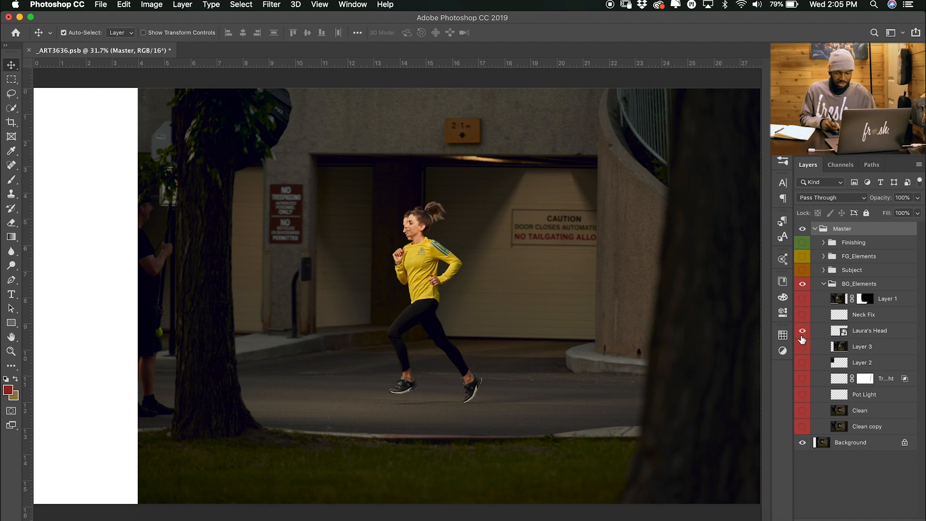
pyautogui.click(803, 333)
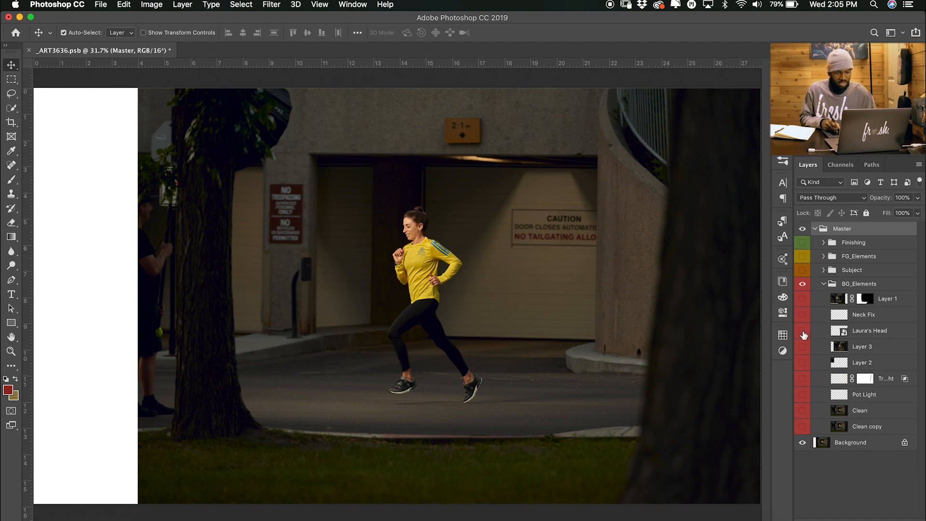
pyautogui.click(802, 333)
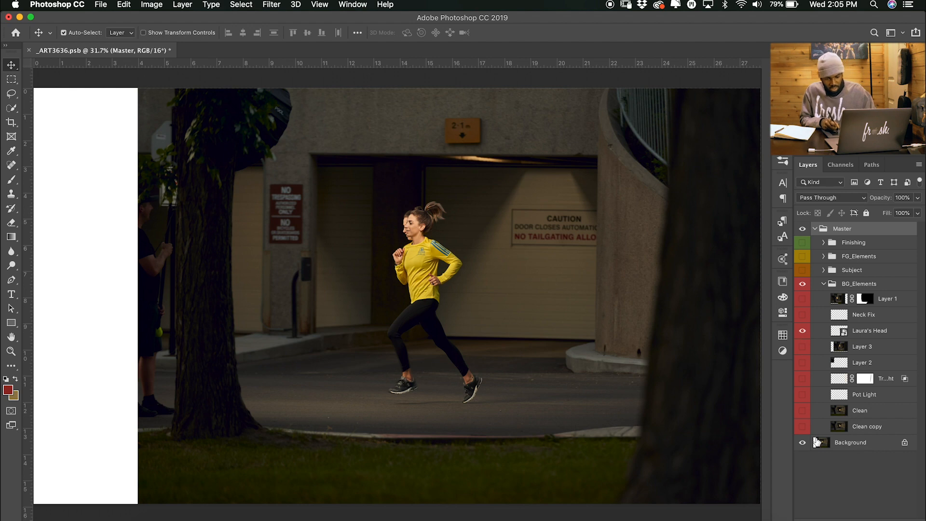
pyautogui.click(803, 412)
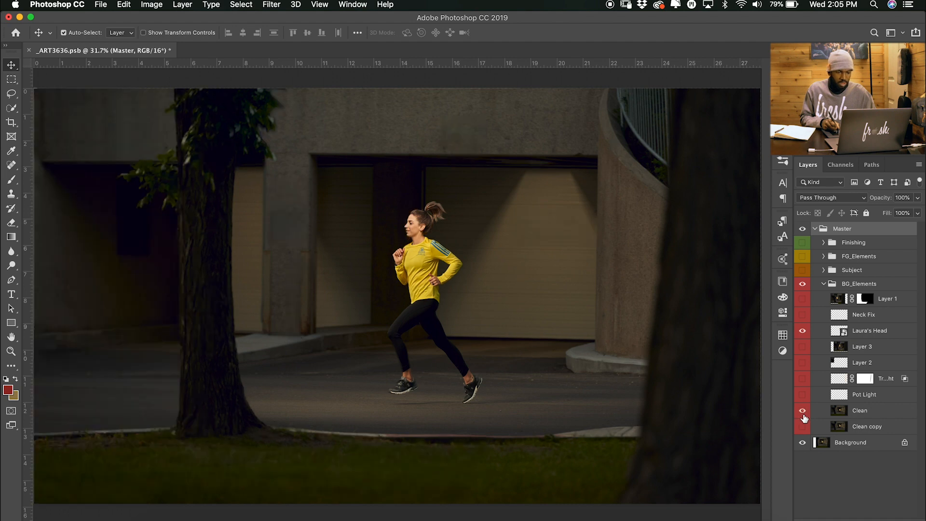
# Compare the background before and after cleanup by toggling the Clean layer's visibility, leaving it shown.
pyautogui.click(803, 412)
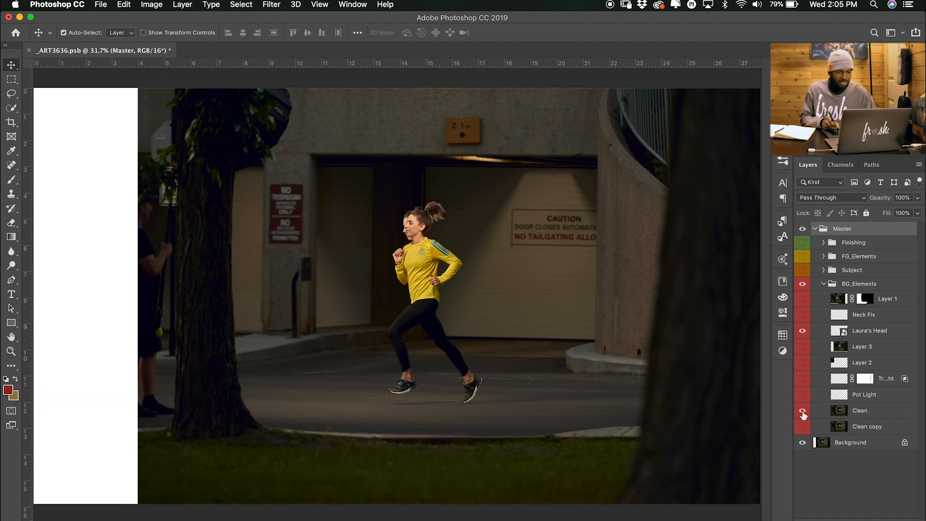
pyautogui.click(802, 412)
pyautogui.click(803, 412)
pyautogui.click(803, 412)
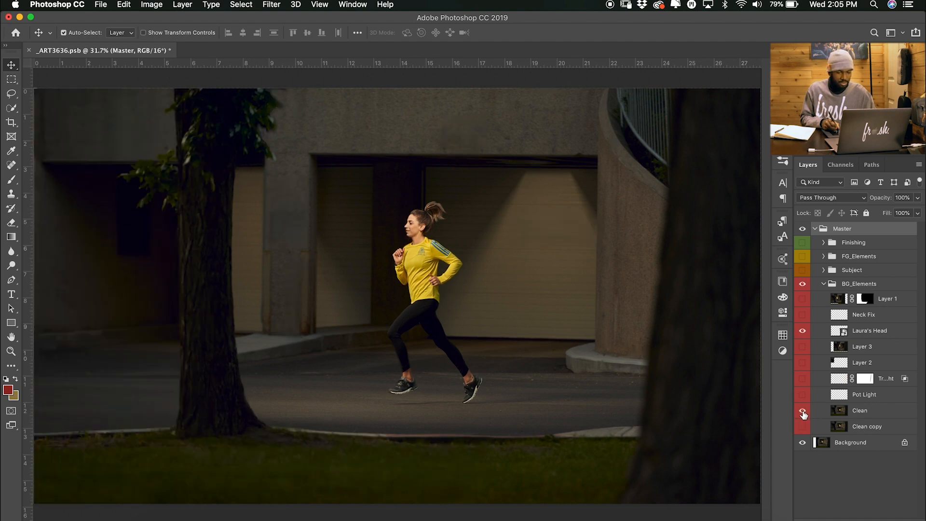
pyautogui.click(803, 412)
pyautogui.click(803, 412)
pyautogui.click(803, 413)
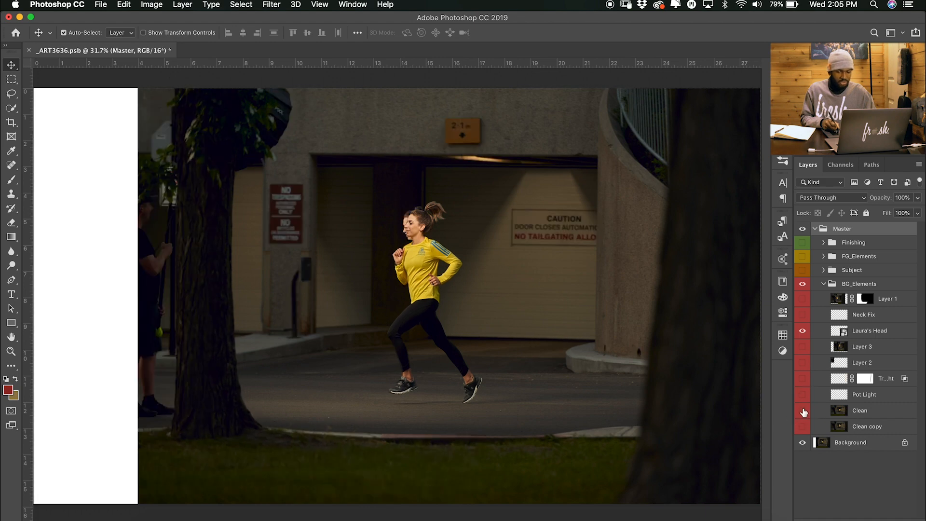
pyautogui.click(803, 412)
pyautogui.click(803, 414)
pyautogui.click(803, 412)
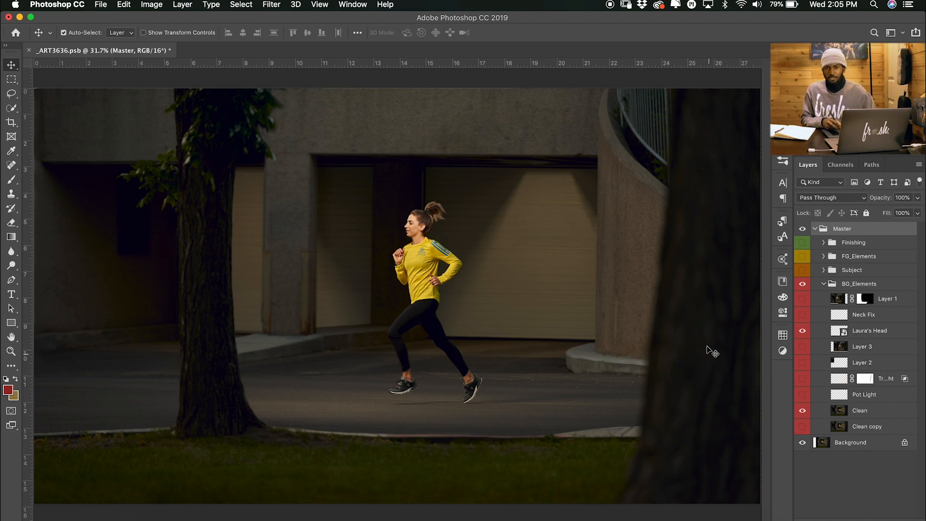
pyautogui.click(802, 412)
pyautogui.click(803, 412)
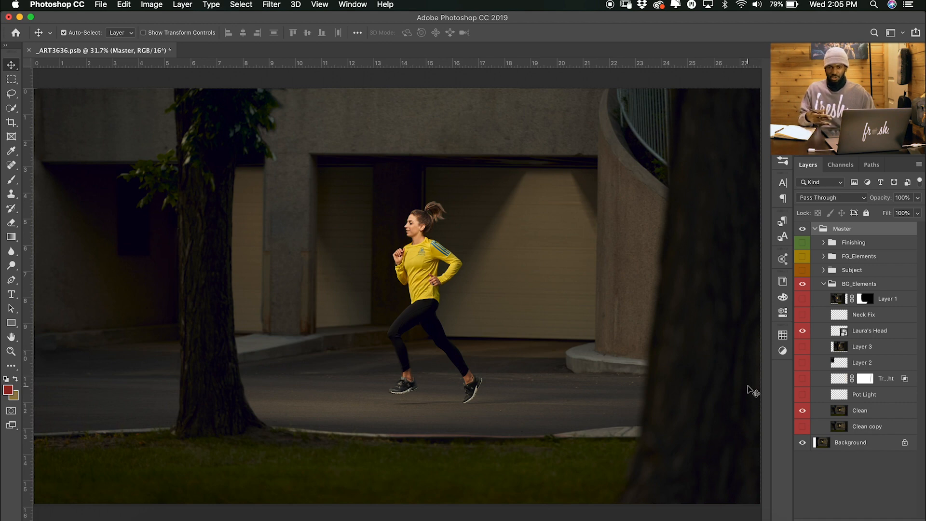
pyautogui.click(802, 411)
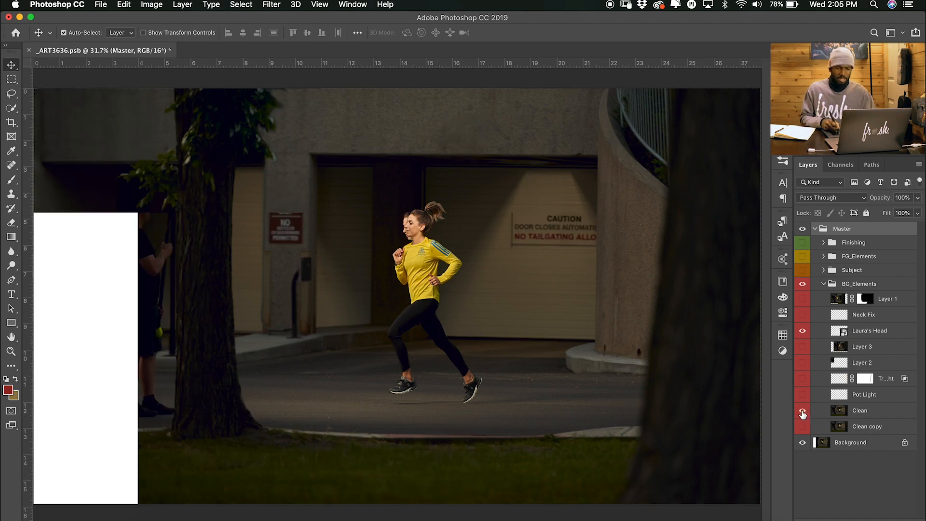
pyautogui.click(803, 412)
pyautogui.click(804, 411)
pyautogui.click(803, 411)
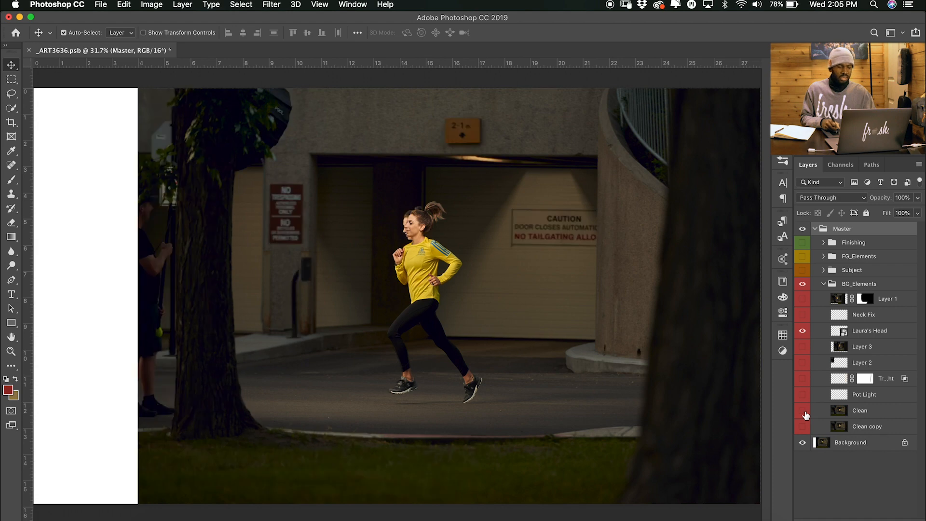
pyautogui.click(803, 410)
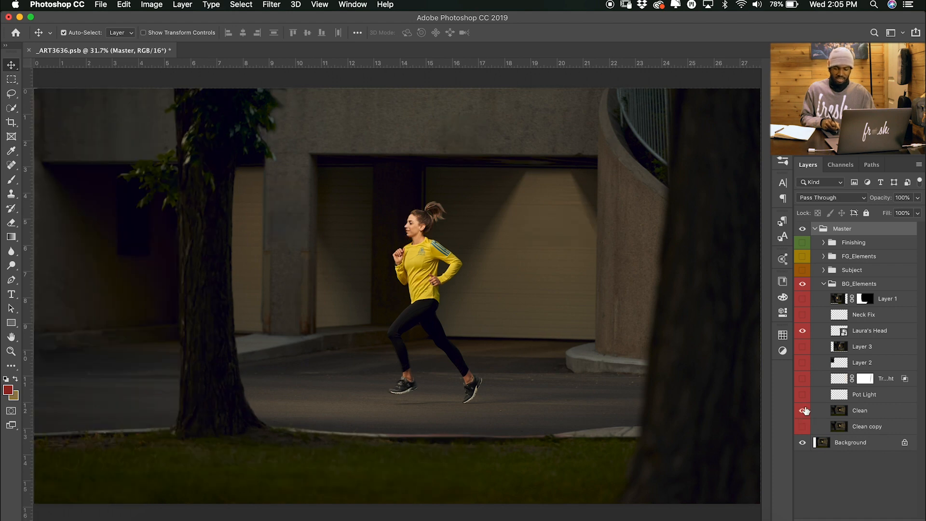
# Recheck the replacement head layer, then review the annotated _ART3636.NEF in Capture One and return to Photoshop.
pyautogui.click(803, 336)
pyautogui.click(802, 333)
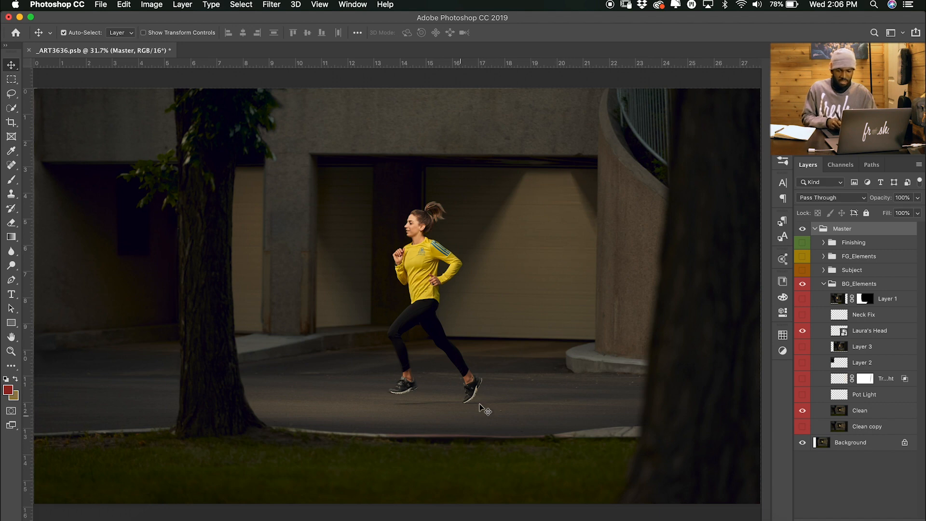
pyautogui.click(628, 519)
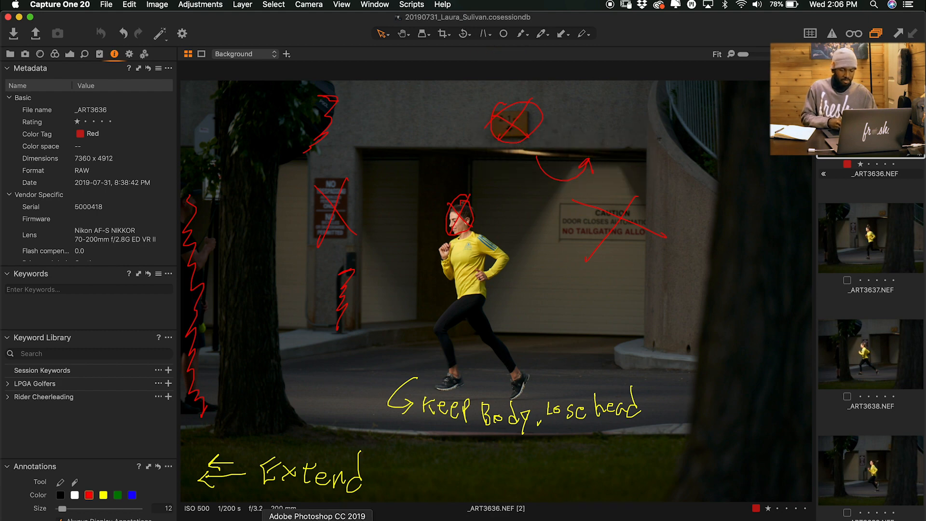
pyautogui.click(317, 519)
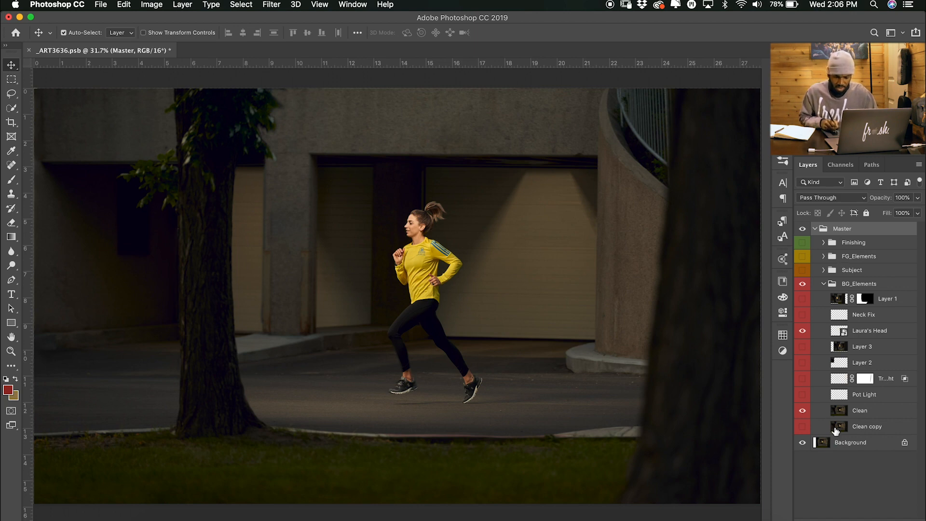
# Show the Pot Light layer and compare the scene with and without Layer 2, leaving Layer 2 visible.
pyautogui.click(803, 394)
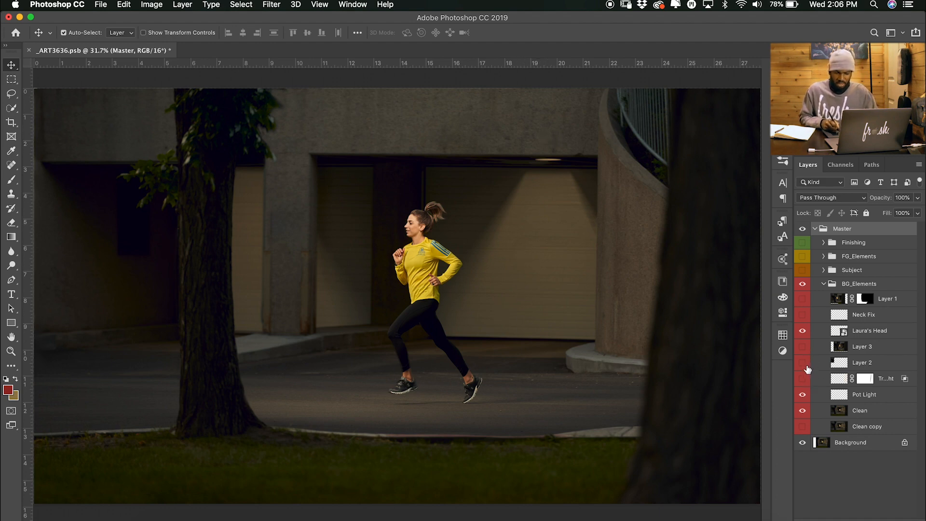
pyautogui.click(139, 160)
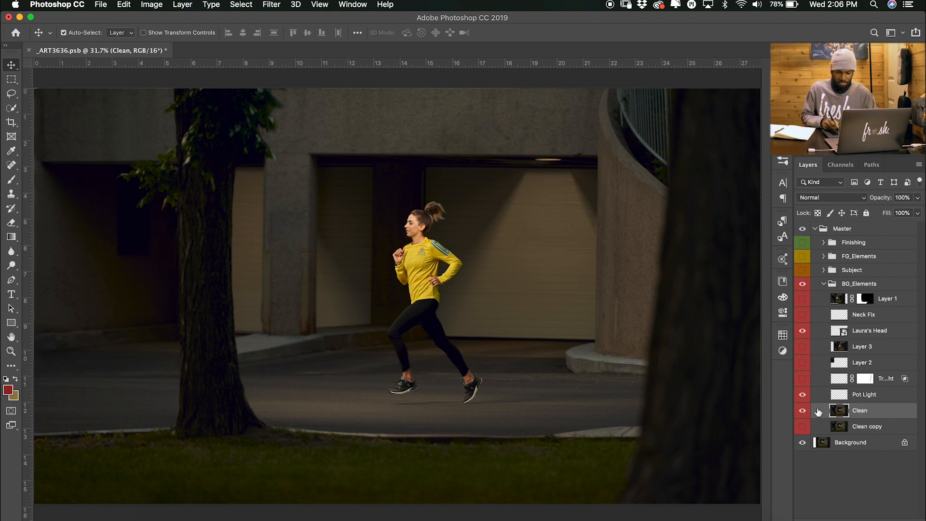
pyautogui.click(802, 366)
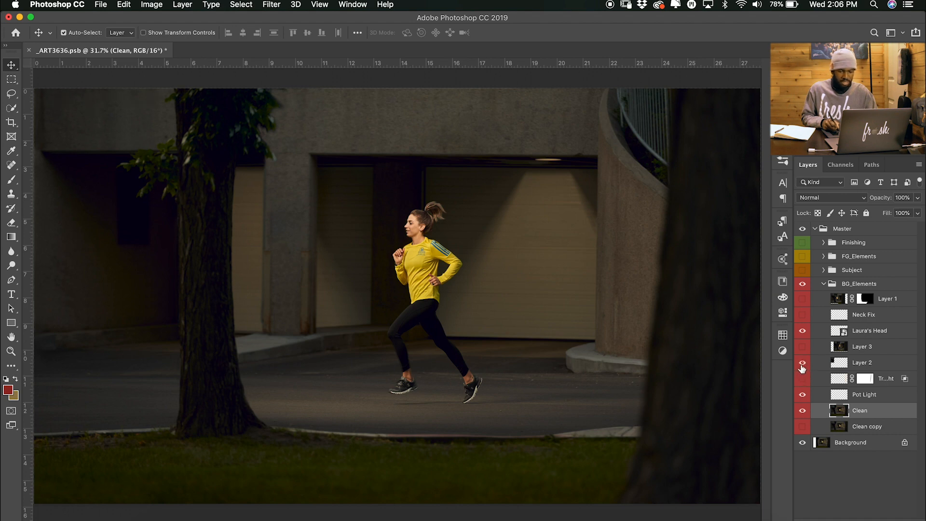
pyautogui.click(803, 364)
pyautogui.click(804, 366)
pyautogui.click(803, 365)
pyautogui.click(803, 365)
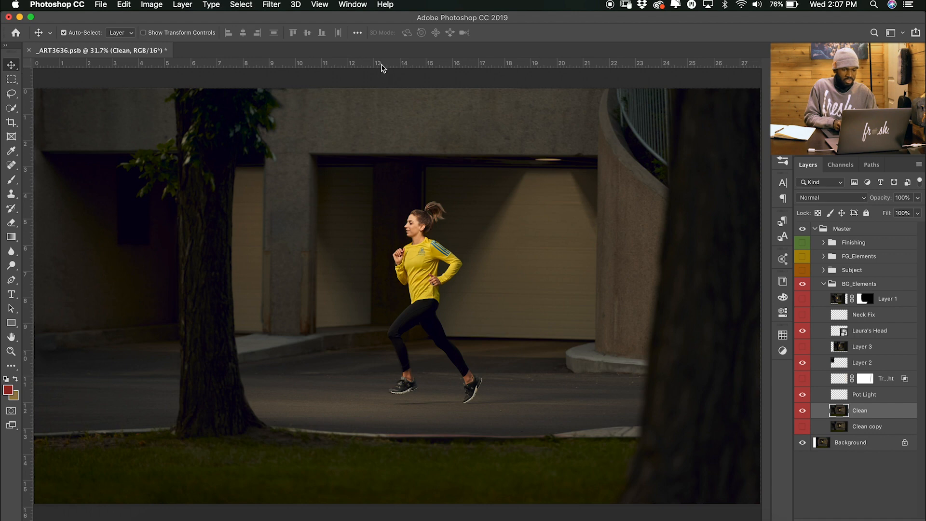
pyautogui.moveTo(383, 67); pyautogui.dragTo(382, 29)
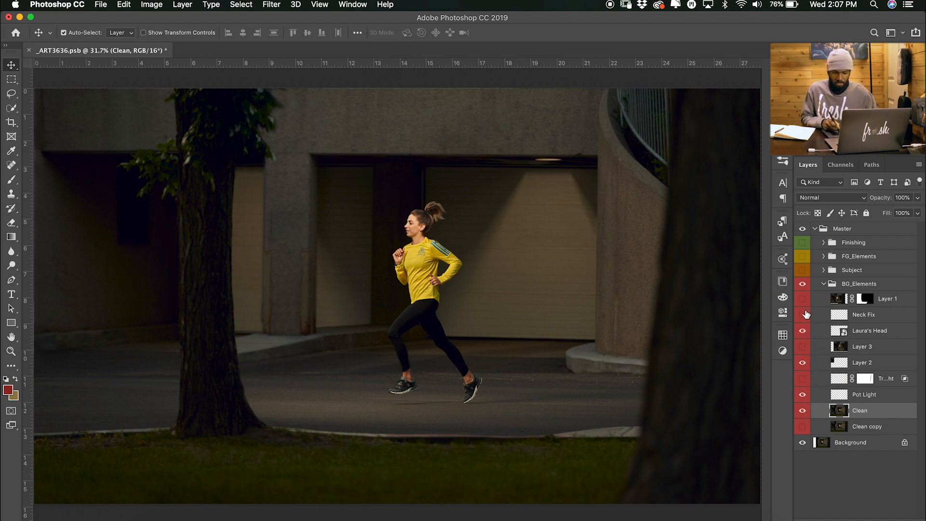
# Compare the runner's neck and collar up close with and without the replacement head layer, leaving it visible.
pyautogui.press('z')
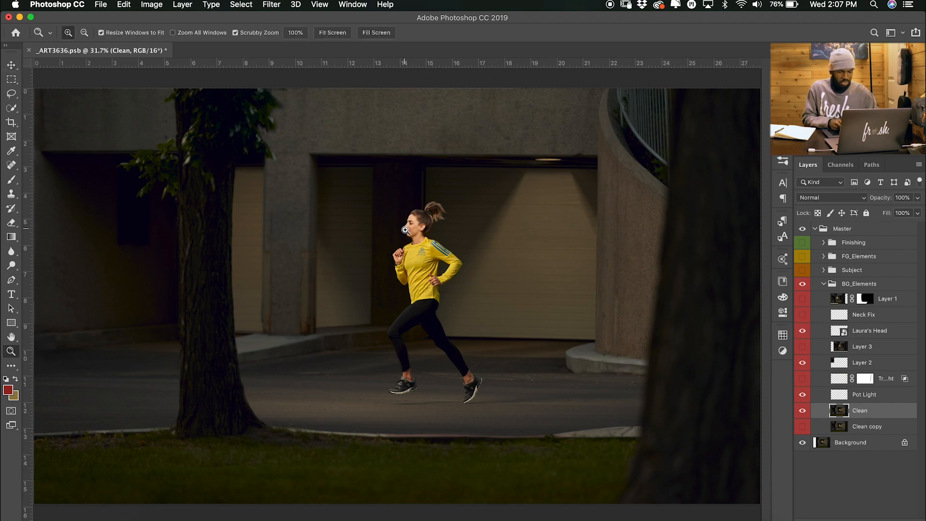
pyautogui.moveTo(415, 237); pyautogui.dragTo(520, 270)
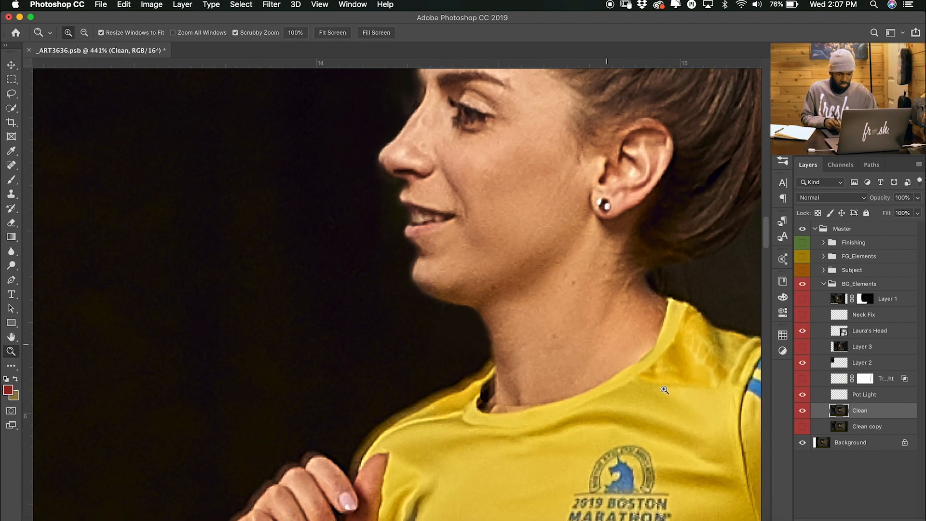
pyautogui.moveTo(511, 418); pyautogui.dragTo(502, 395)
pyautogui.moveTo(520, 349); pyautogui.dragTo(407, 279)
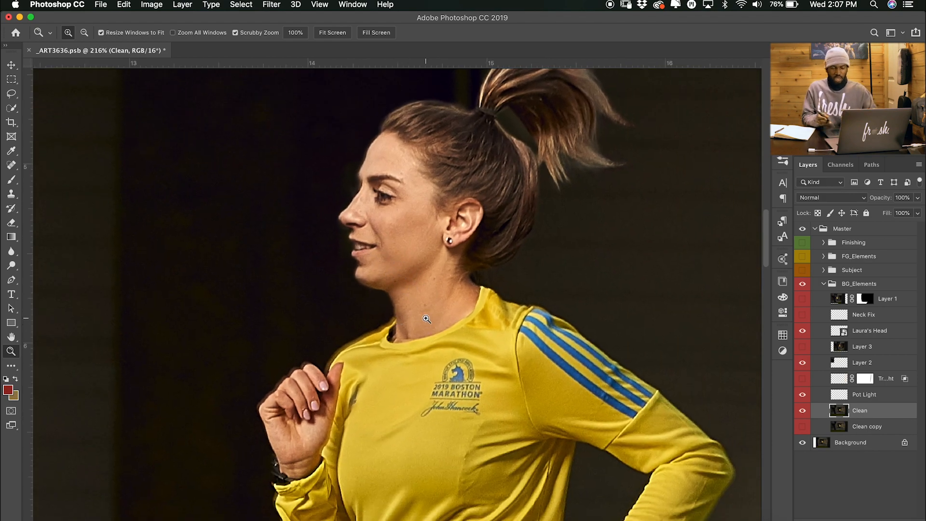
pyautogui.moveTo(391, 344); pyautogui.dragTo(424, 348)
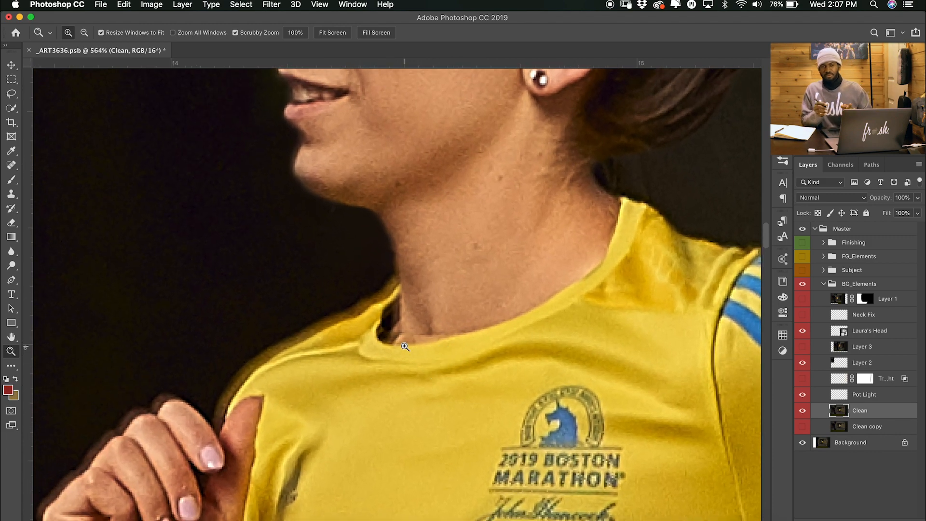
pyautogui.moveTo(438, 324); pyautogui.dragTo(390, 342)
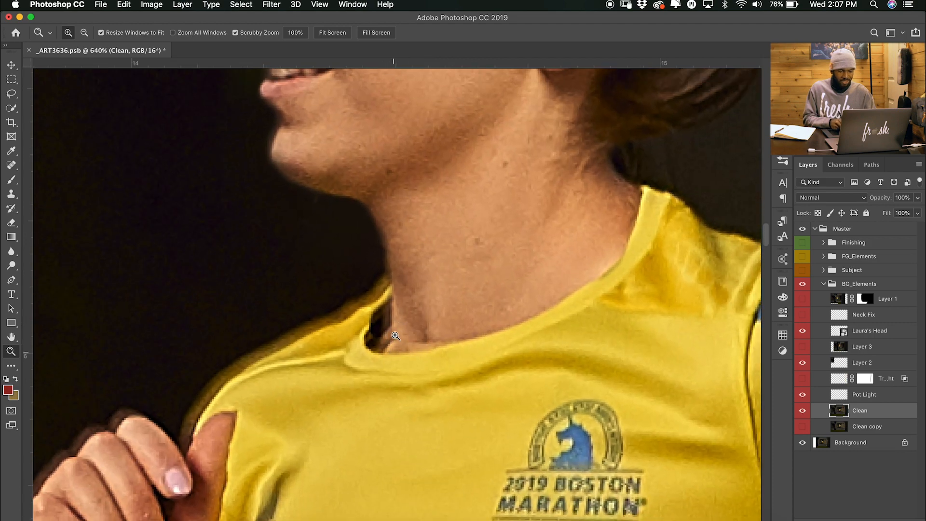
pyautogui.click(804, 332)
pyautogui.click(803, 332)
pyautogui.click(803, 331)
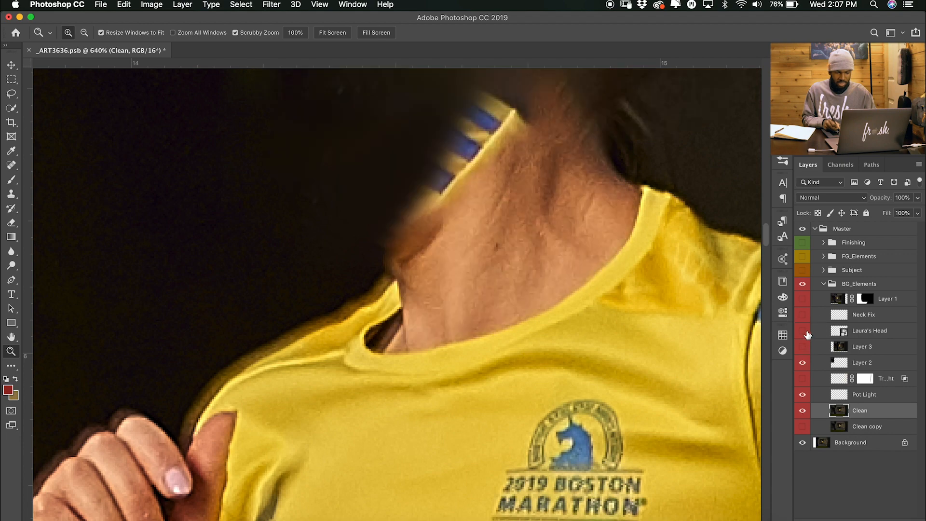
pyautogui.click(804, 332)
pyautogui.click(804, 333)
pyautogui.click(803, 333)
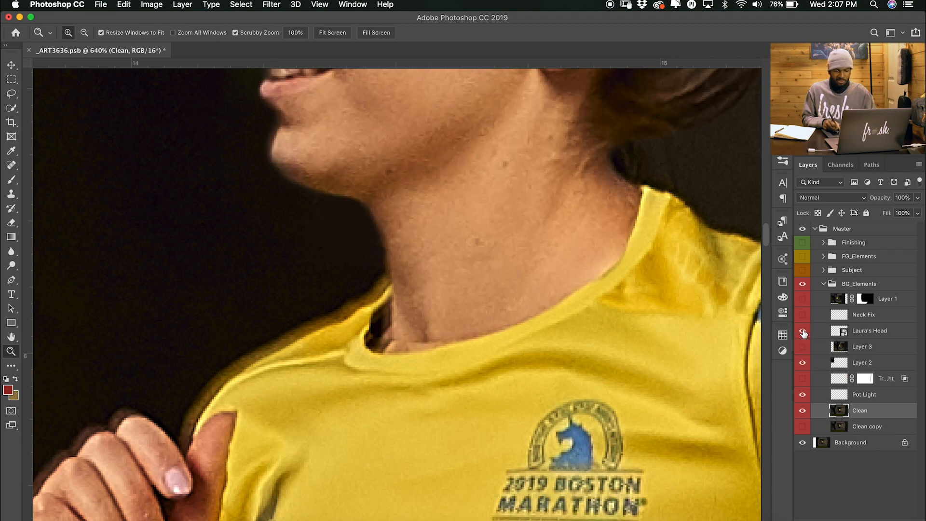
pyautogui.click(802, 332)
pyautogui.click(802, 333)
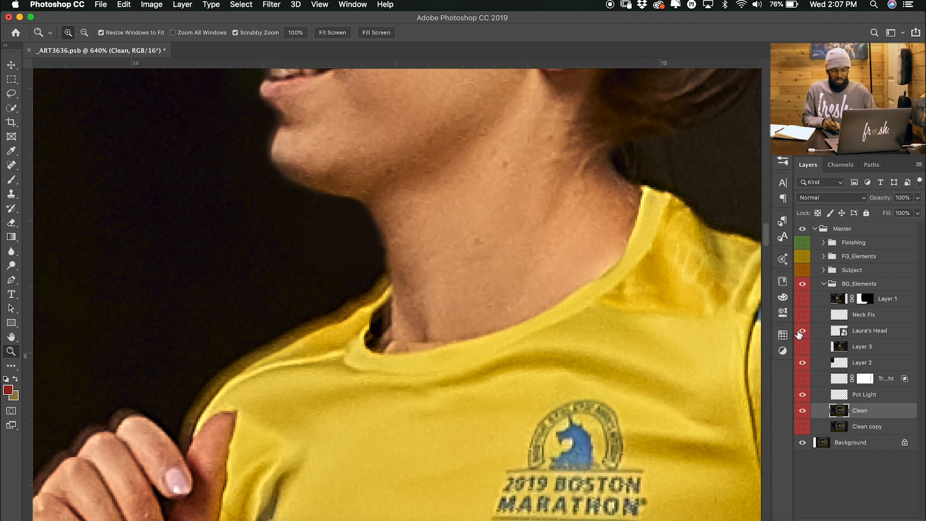
# Compare the entire image with the replacement head layer hidden and shown, leaving the layer visible.
pyautogui.press('super+0')
pyautogui.click(803, 331)
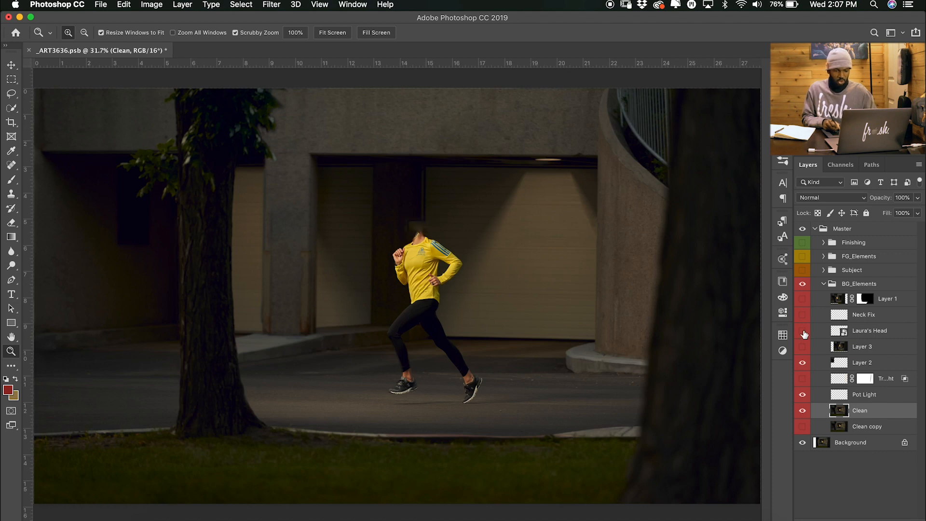
pyautogui.click(804, 333)
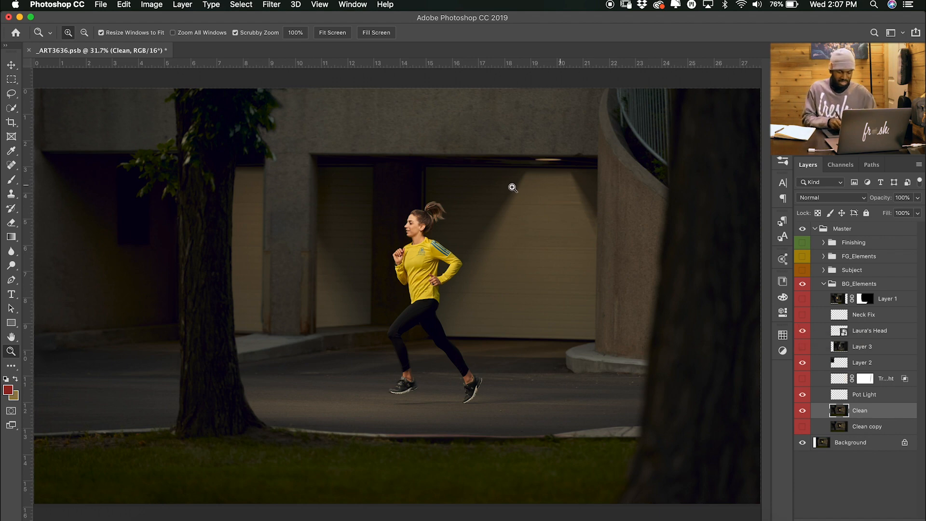
# Compare the collar up close with and without the Neck Fix layer, leaving that layer visible.
pyautogui.moveTo(414, 235); pyautogui.dragTo(530, 265)
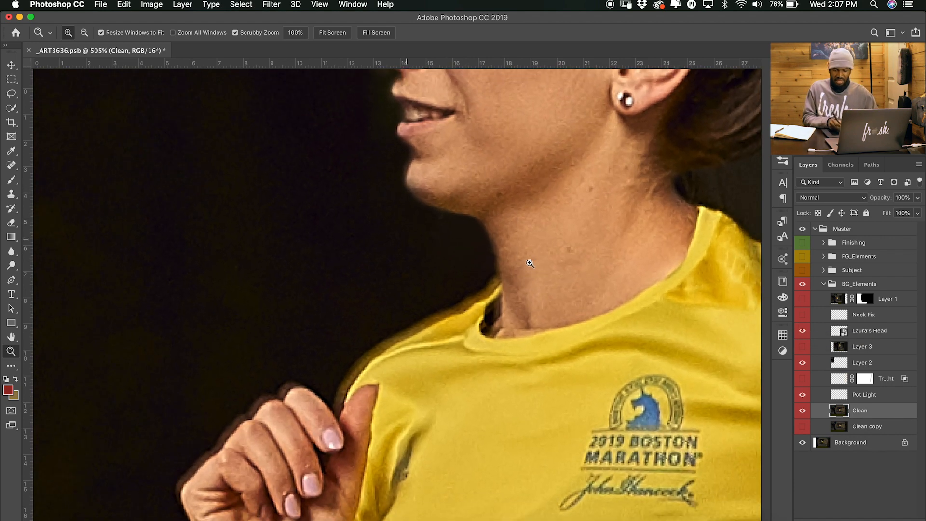
pyautogui.click(803, 316)
pyautogui.click(803, 316)
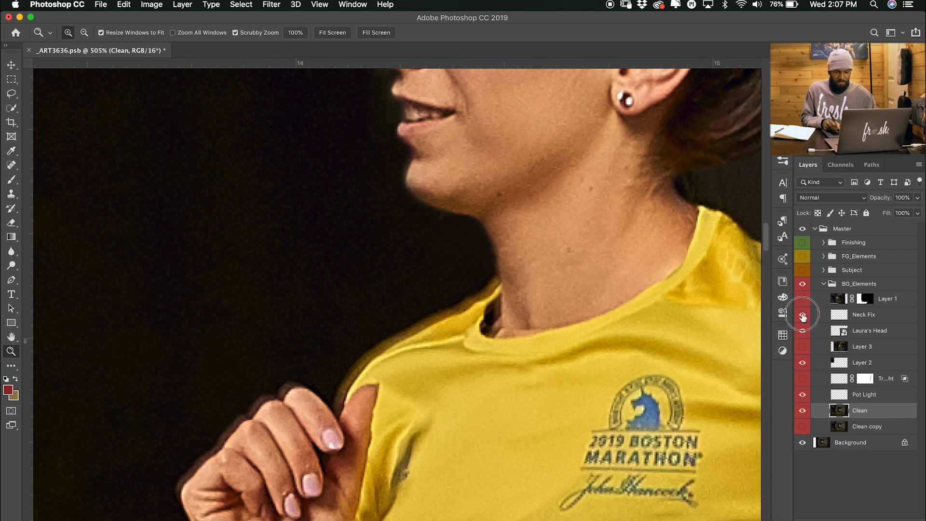
pyautogui.click(803, 316)
pyautogui.click(803, 315)
pyautogui.click(803, 315)
pyautogui.press('super+0')
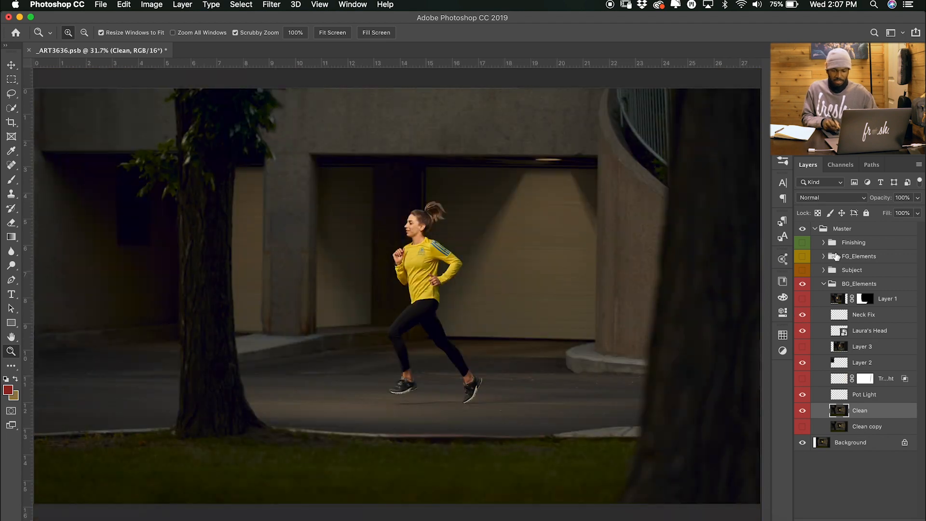
# Expand the Finishing, FG_Elements and Subject groups, show FG_Elements, and hide its Gradient Fill 1 and Light-Hit-2 layers.
pyautogui.keyDown('super'); pyautogui.click(824, 270); pyautogui.keyUp('super')
pyautogui.click(803, 335)
pyautogui.click(804, 334)
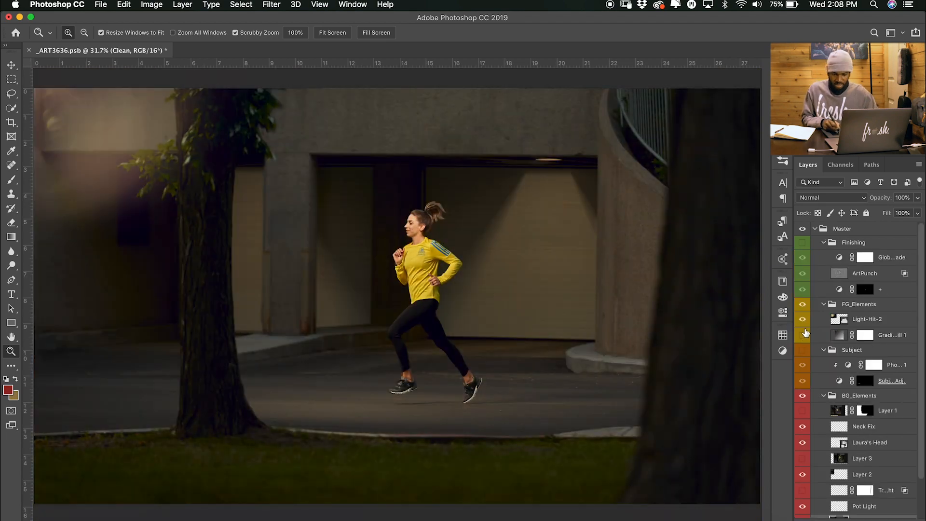
pyautogui.click(803, 320)
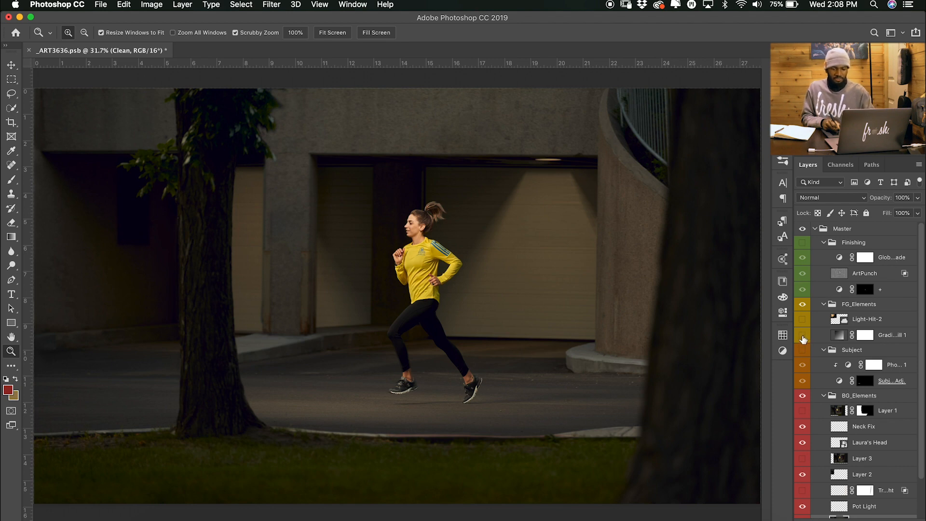
# Compare the scene with and without the Gradient Fill 1 light effect, leaving that layer hidden.
pyautogui.click(803, 336)
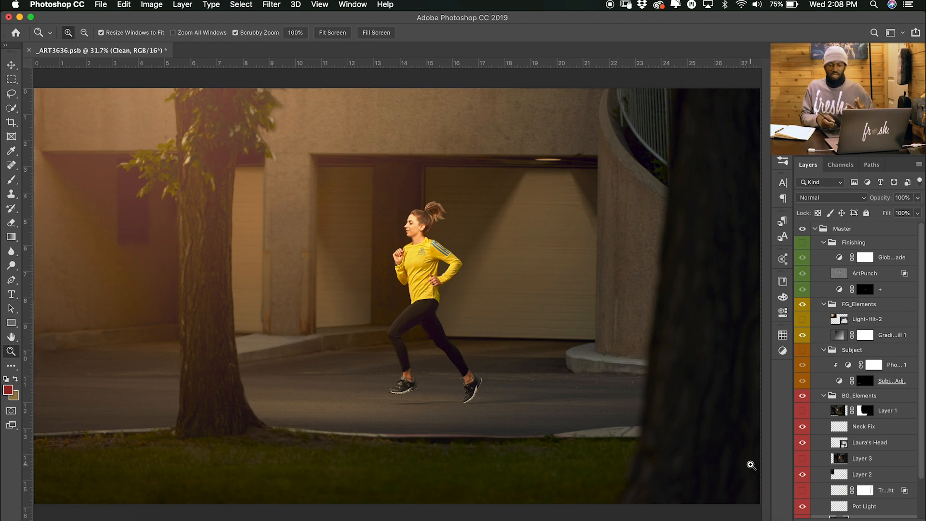
pyautogui.click(812, 340)
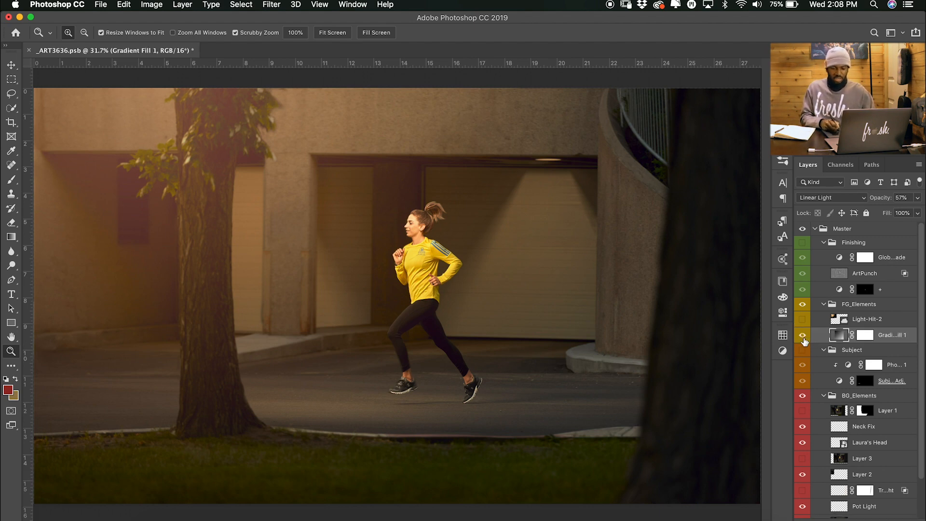
pyautogui.click(803, 340)
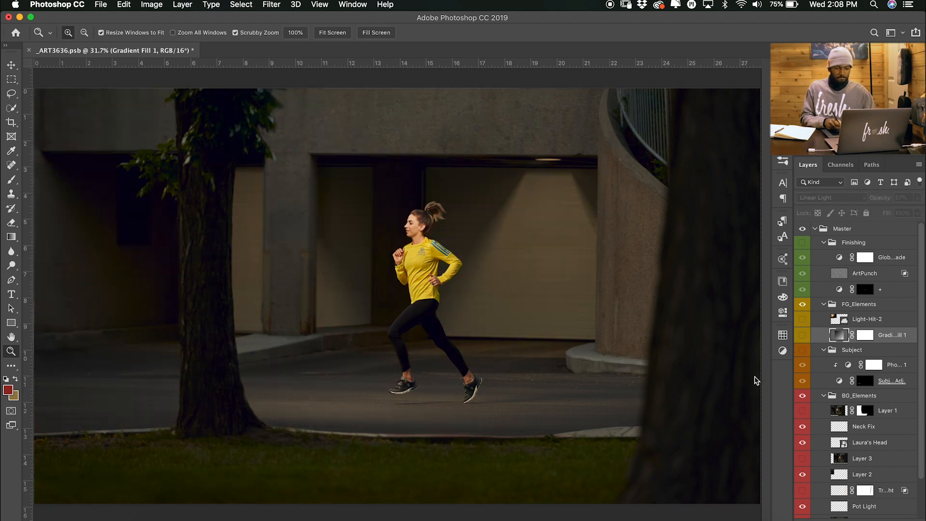
pyautogui.moveTo(406, 400); pyautogui.dragTo(434, 409)
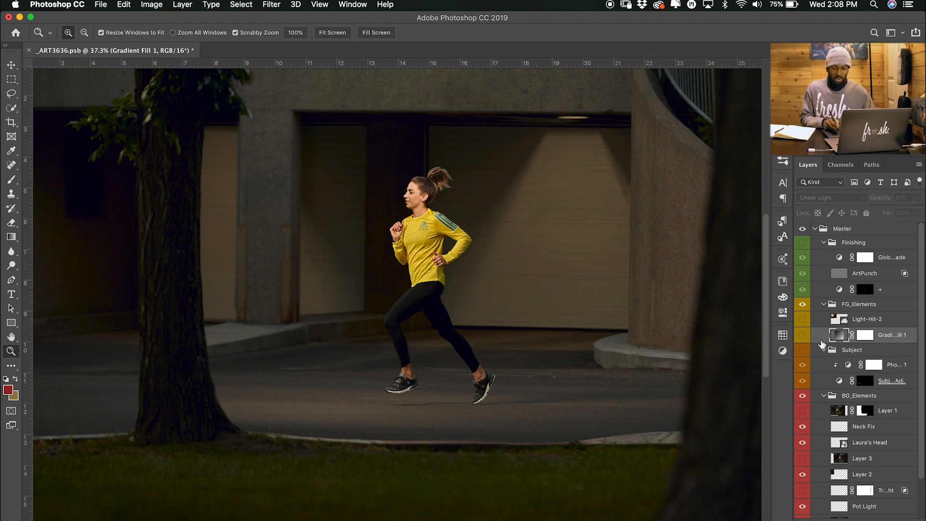
# Show the Gradient Fill 1 light effect again and review it across the whole image.
pyautogui.press('super+minus')
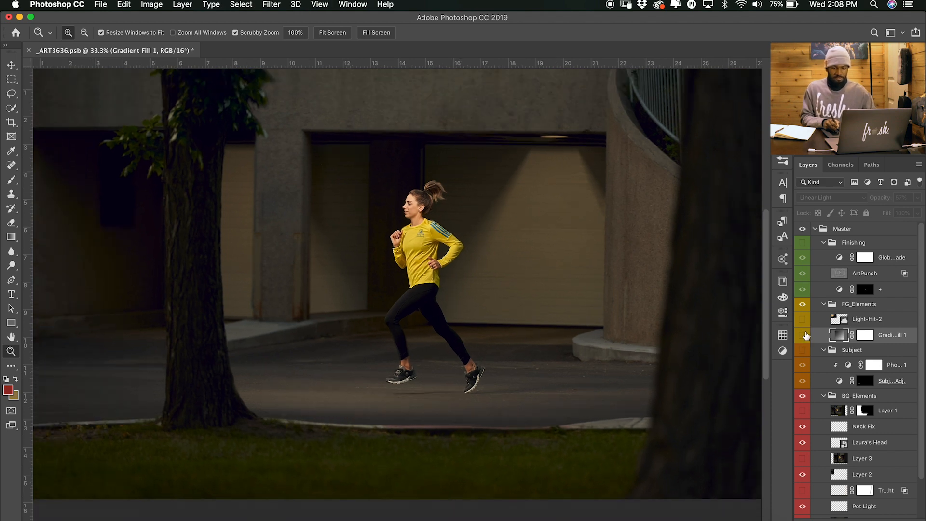
pyautogui.click(802, 336)
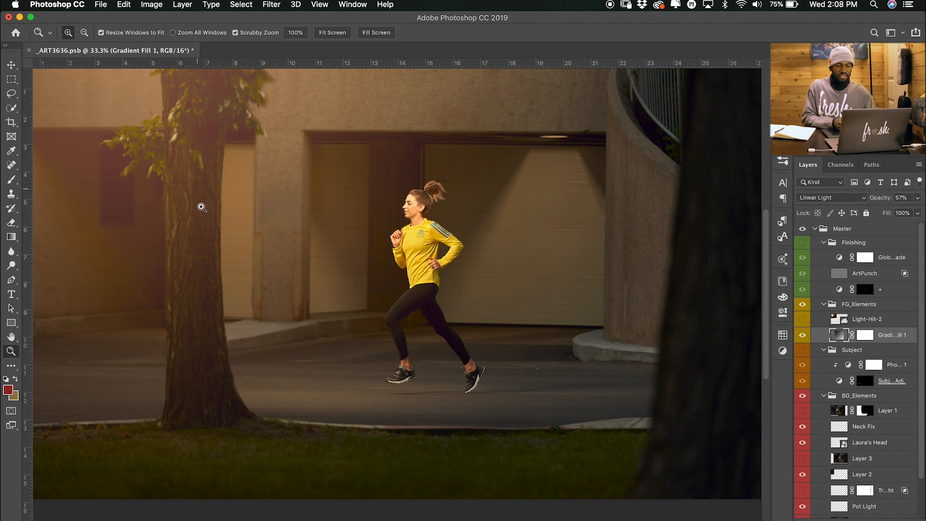
pyautogui.moveTo(366, 291); pyautogui.dragTo(353, 291)
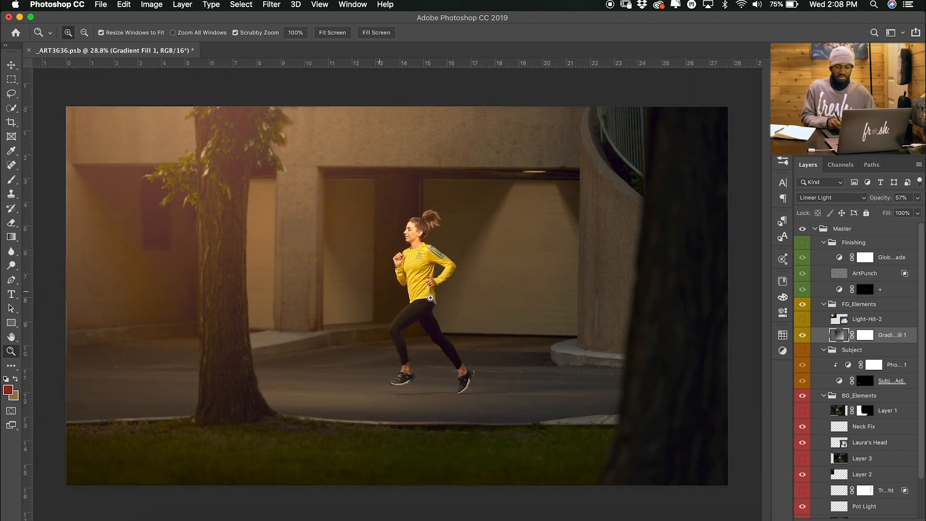
# Compare the scene with and without the Light-Hit-2 layer, leaving that layer visible.
pyautogui.click(803, 320)
pyautogui.click(802, 320)
pyautogui.click(802, 320)
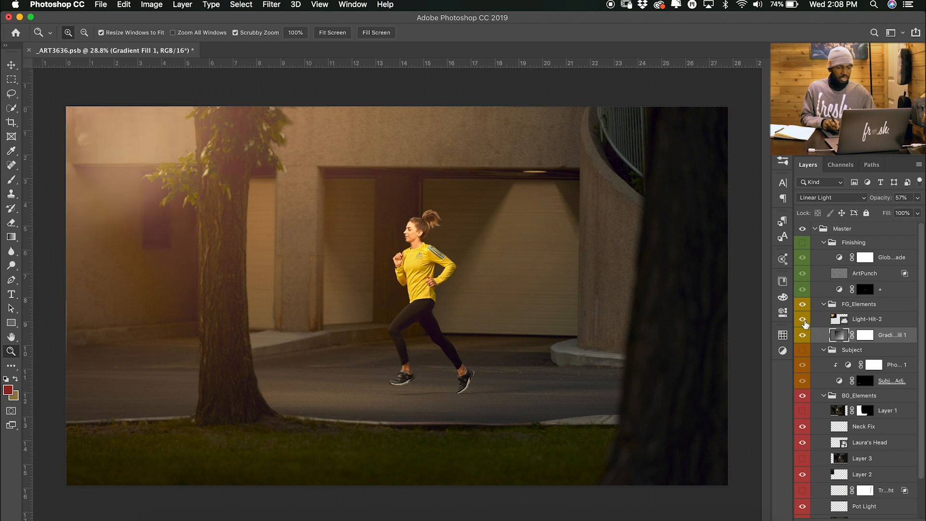
pyautogui.click(803, 320)
pyautogui.click(803, 321)
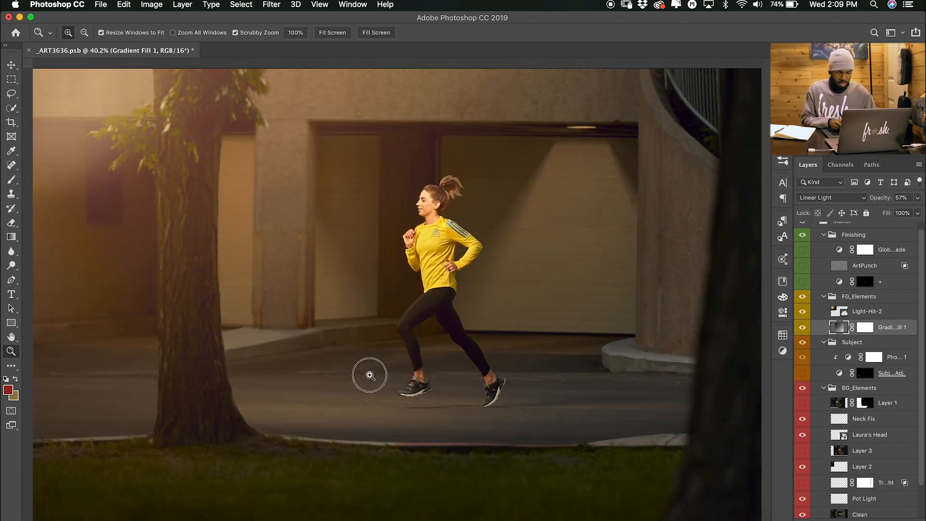
# In the Subject group, hide the clipped photo filter layer and compare the image with and without the subject adjustment layer, leaving the adjustment visible.
pyautogui.moveTo(368, 375); pyautogui.dragTo(386, 379)
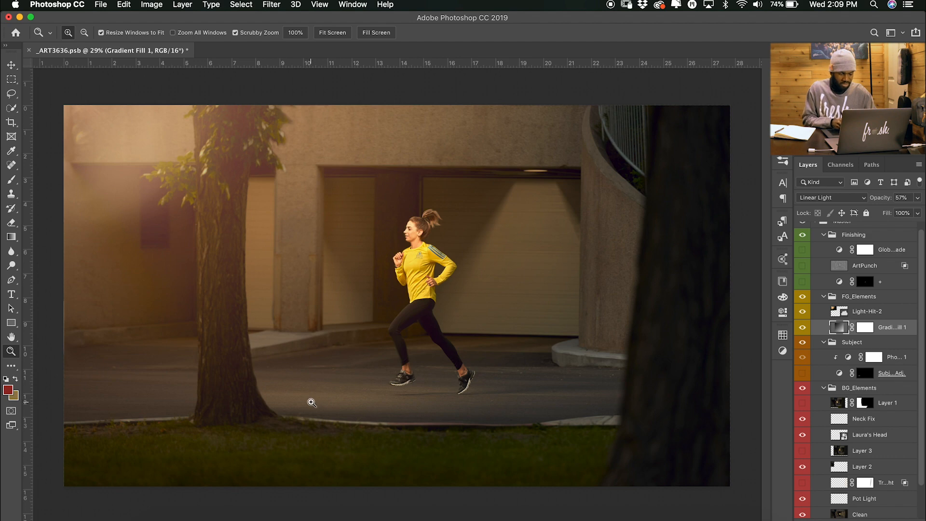
pyautogui.press('v')
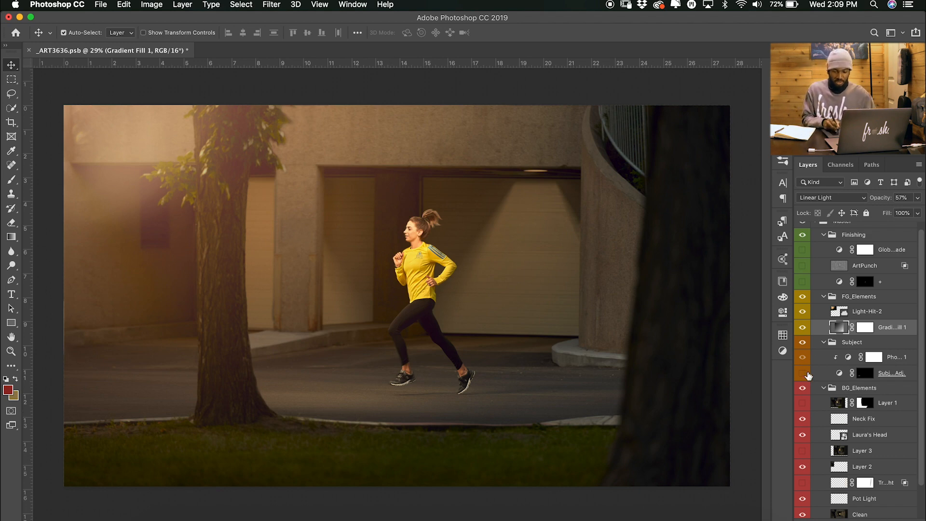
pyautogui.click(802, 374)
pyautogui.click(803, 365)
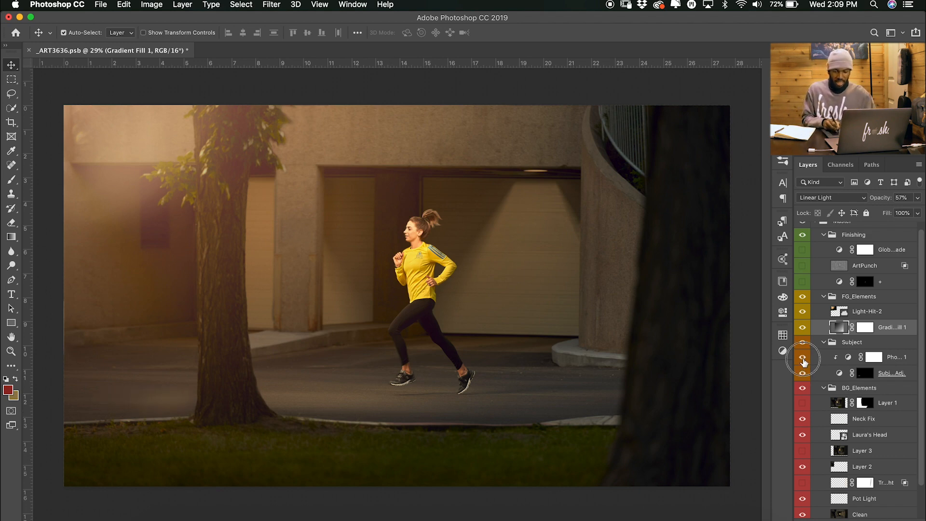
pyautogui.click(803, 374)
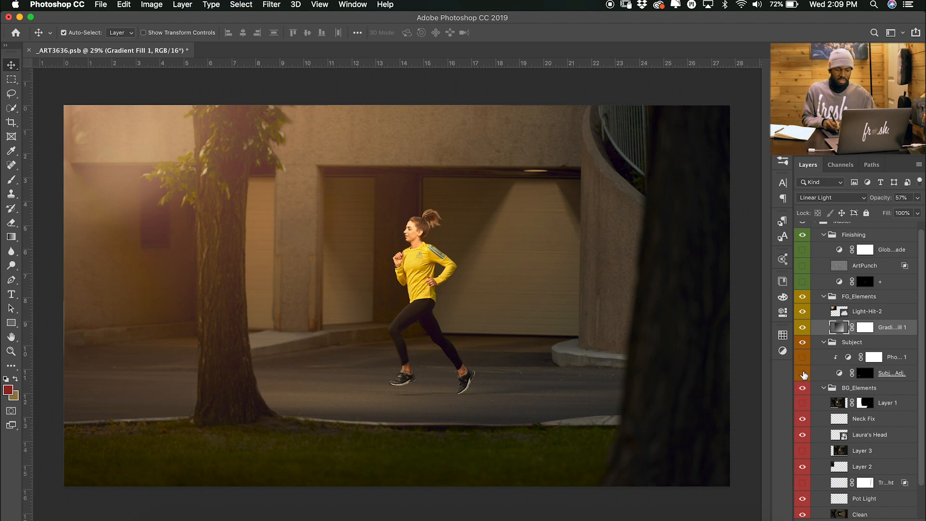
pyautogui.click(802, 374)
pyautogui.click(174, 402)
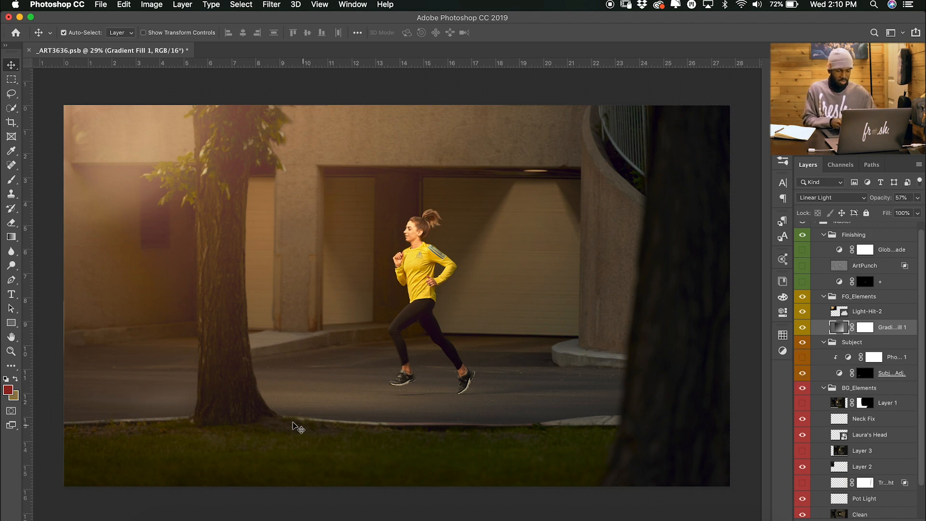
# Inspect the road around the tree base up close while showing the subject adjustment layer and its clipped photo filter.
pyautogui.press('z')
pyautogui.moveTo(123, 378); pyautogui.dragTo(163, 374)
pyautogui.moveTo(396, 372); pyautogui.dragTo(385, 319)
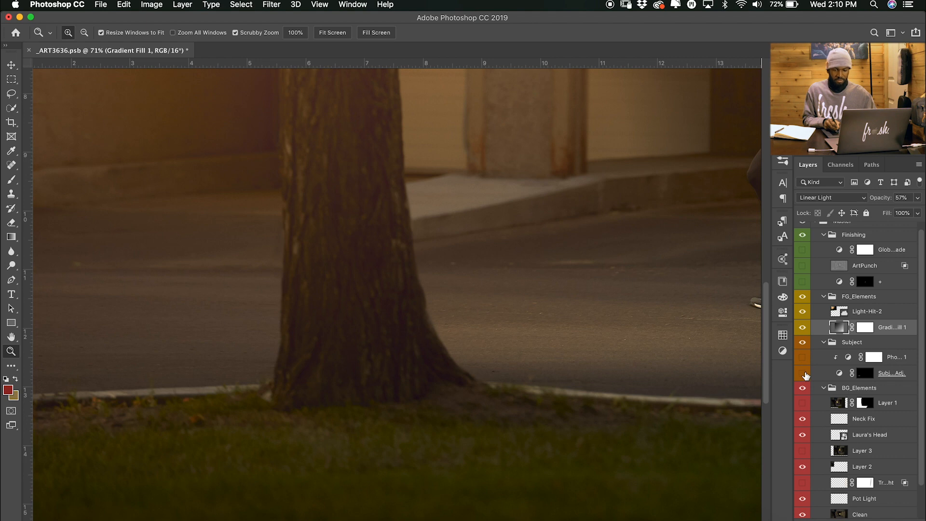
pyautogui.click(803, 373)
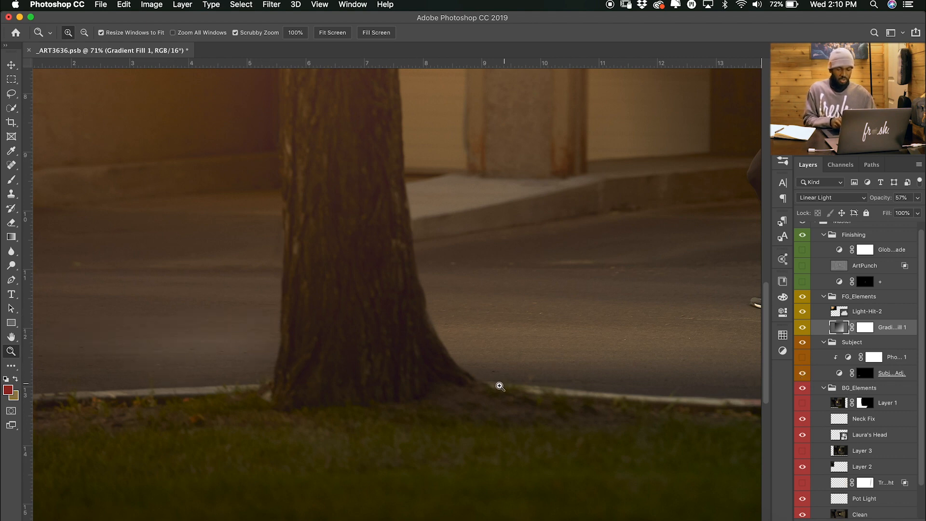
pyautogui.click(802, 358)
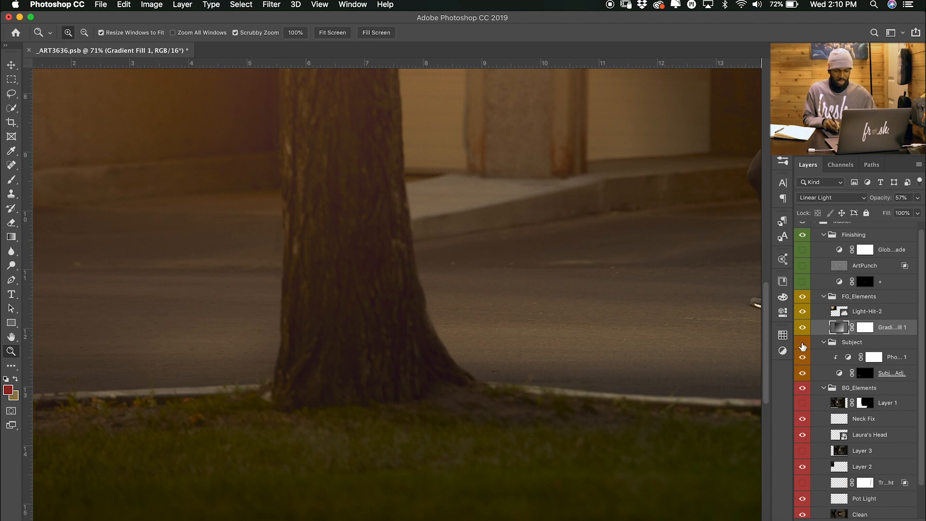
# Compare the road near the tree with the Subject group hidden and shown, leaving the group visible.
pyautogui.click(803, 344)
pyautogui.click(804, 343)
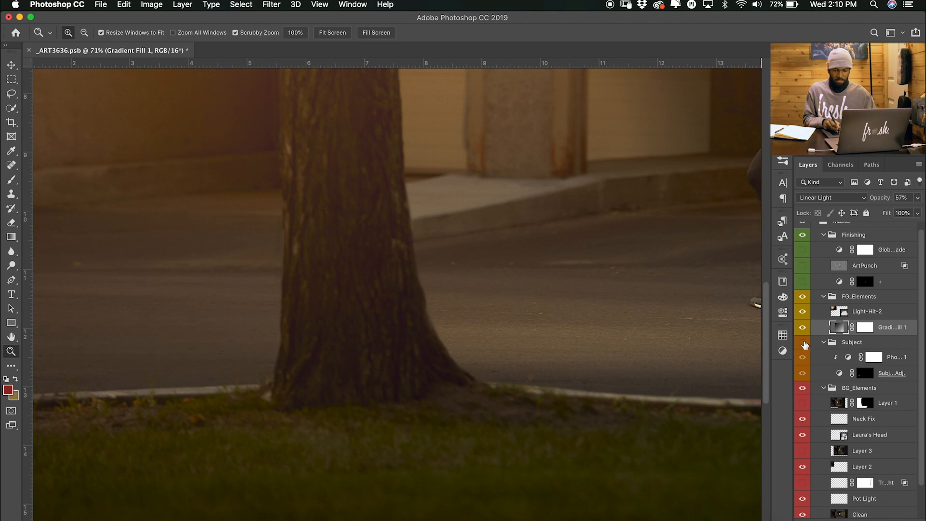
pyautogui.click(804, 343)
# Show the +, ArtPunch and global grade layers in the Finishing group, reviewing their effect on the runner and the entire image.
pyautogui.press('super+0')
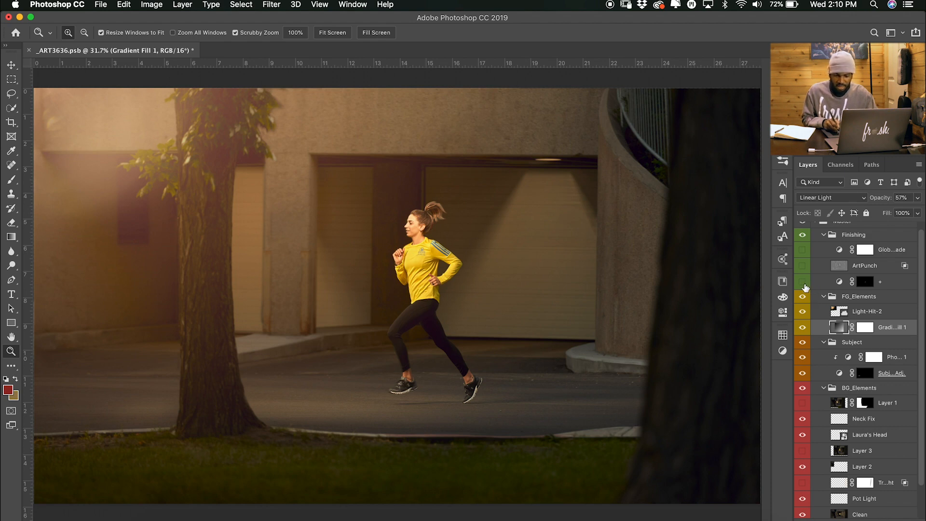
pyautogui.moveTo(410, 312); pyautogui.dragTo(454, 316)
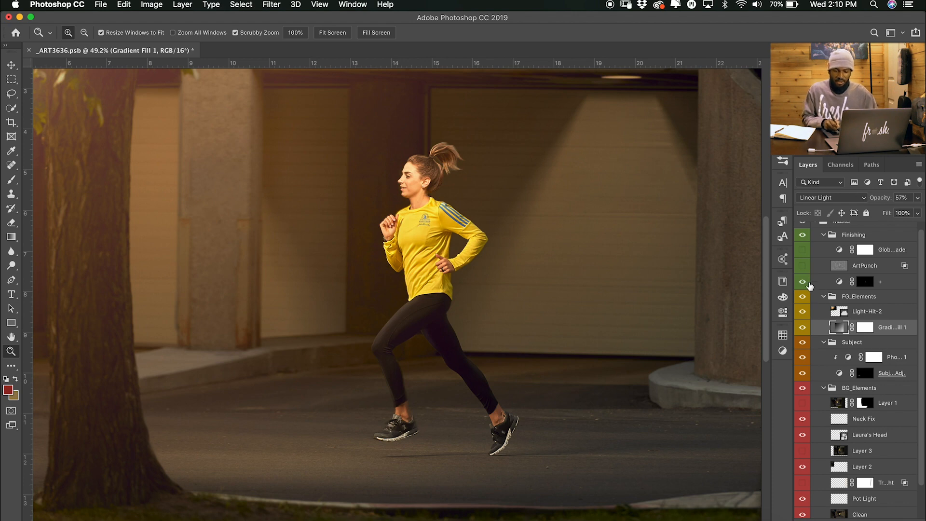
pyautogui.click(802, 266)
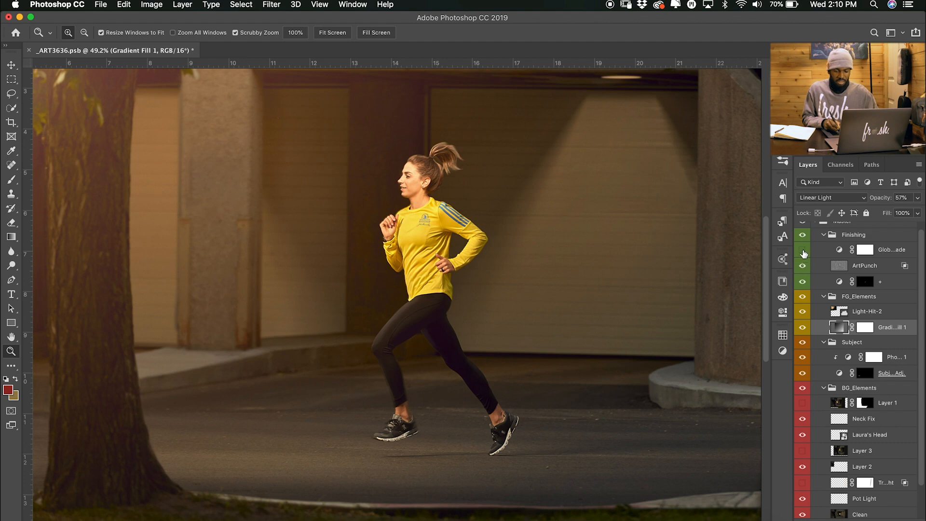
pyautogui.press('super+0')
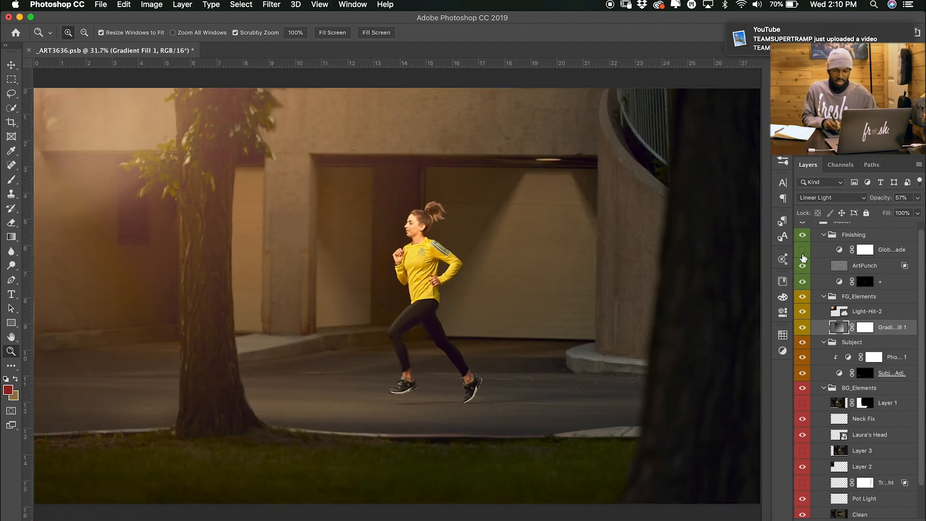
pyautogui.click(801, 251)
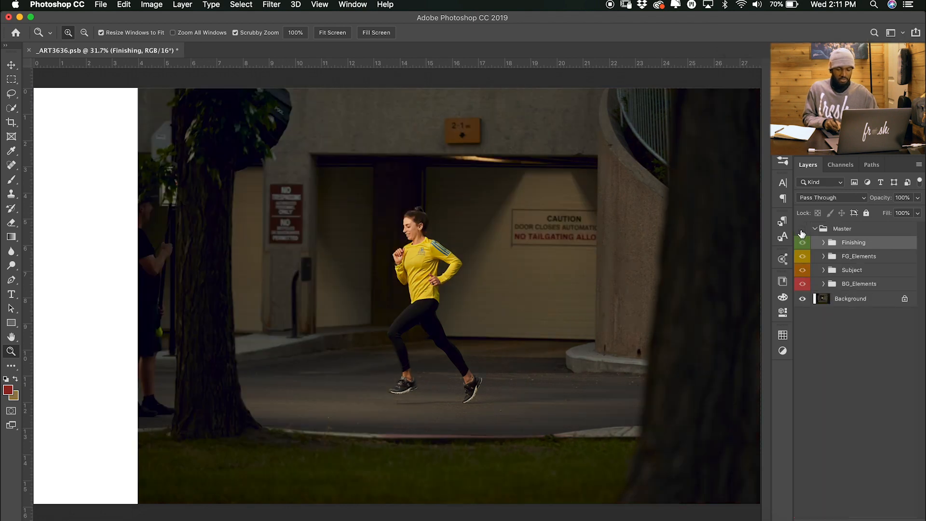
# Show the Master group to compare the finished composite with the original background photo.
pyautogui.click(802, 230)
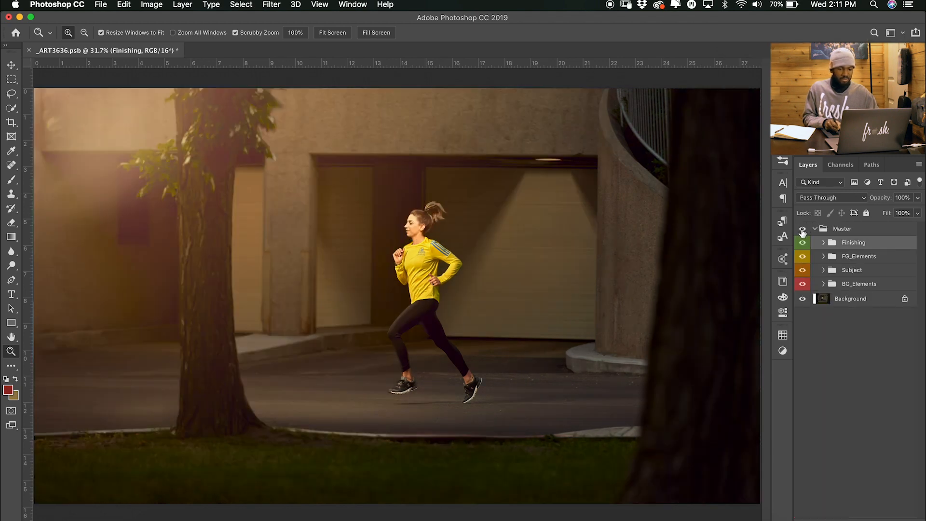